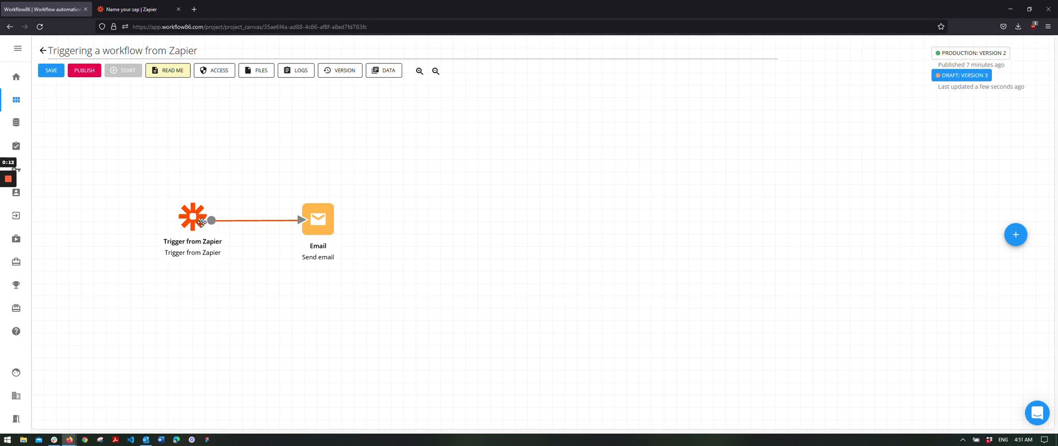
Switch to the Zapier editor and set the Slack trigger event to New Message Posted to Channel, continuing to account selection.
click(106, 10)
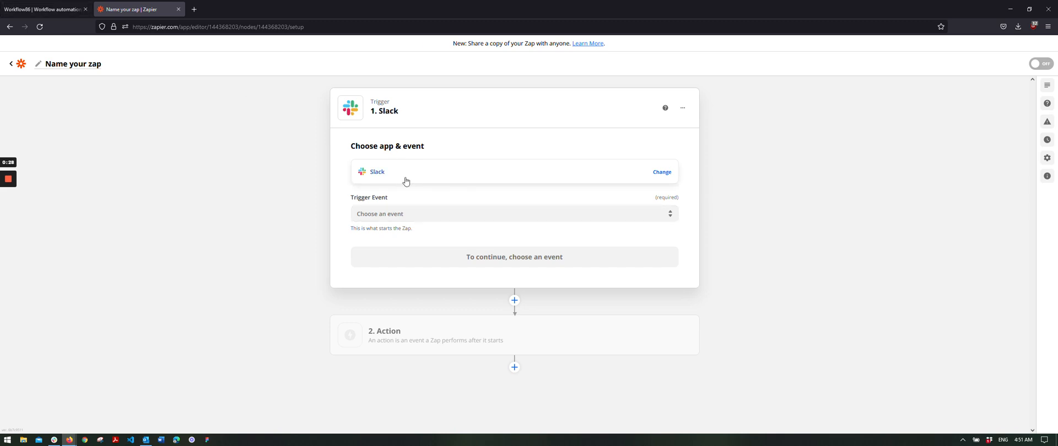
click(401, 213)
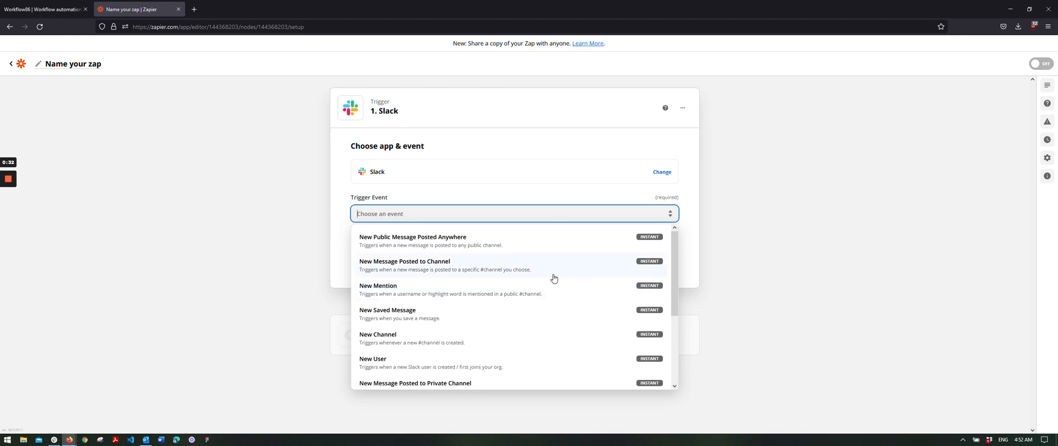
scroll(473, 310, down, 1)
scroll(466, 292, up, 1)
click(441, 264)
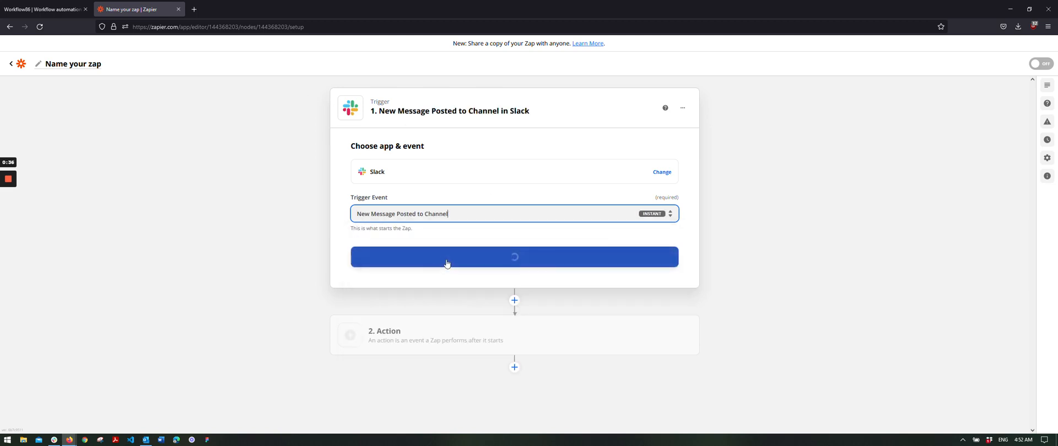
click(447, 263)
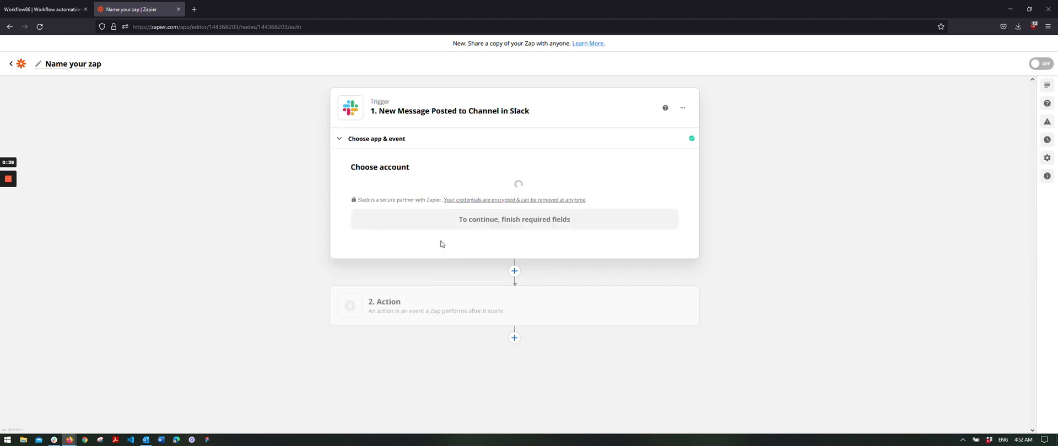
Select the existing connected Slack account for the trigger and continue to the trigger setup.
click(434, 203)
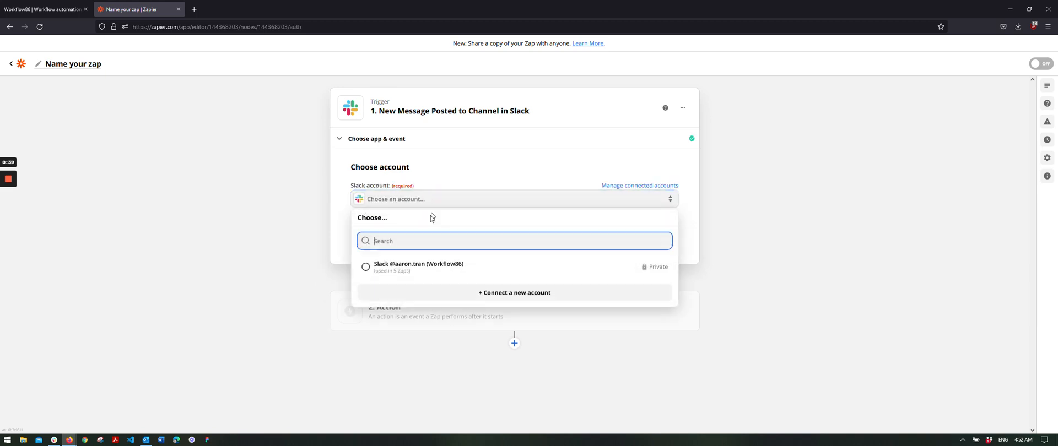
click(425, 268)
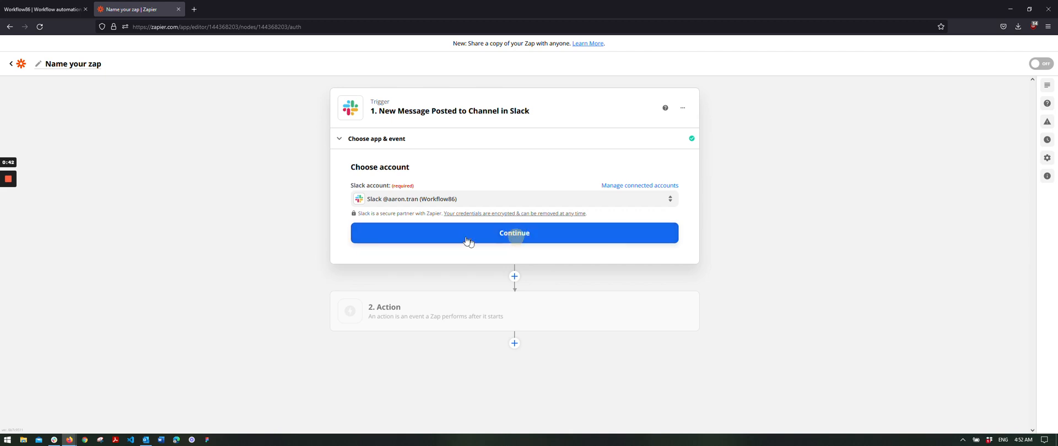
click(466, 240)
Set the trigger's channel to learning-resources and test the trigger to fetch a sample message.
click(412, 217)
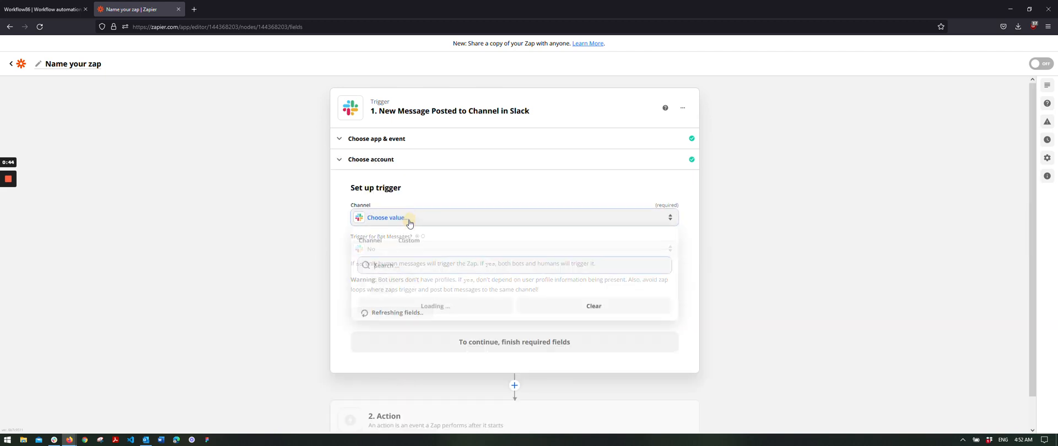
text(learn)
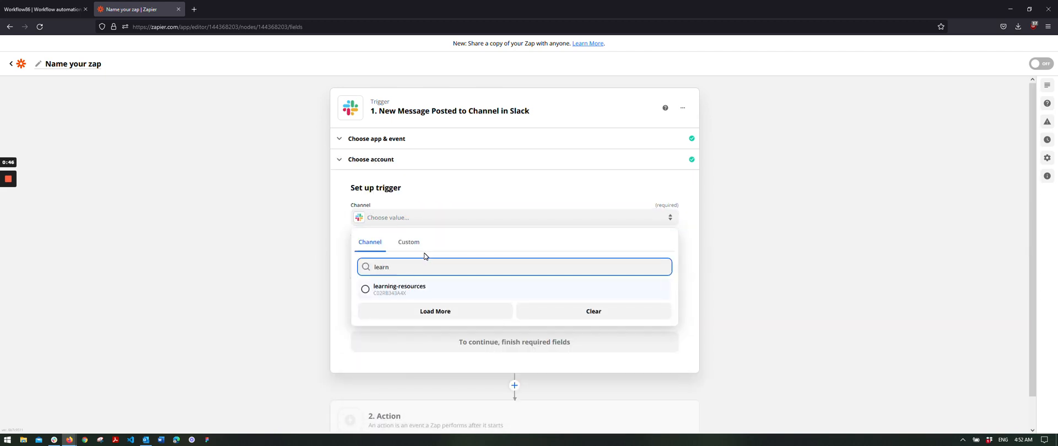
click(407, 287)
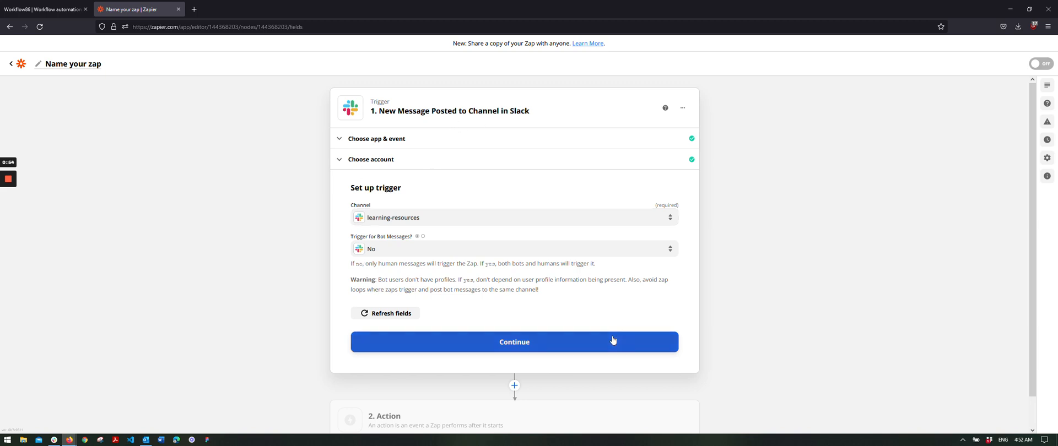
click(422, 345)
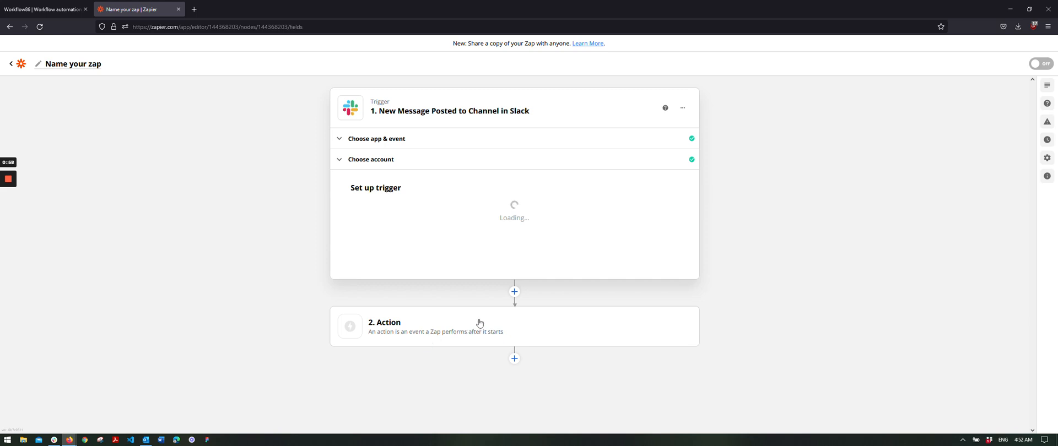
click(502, 329)
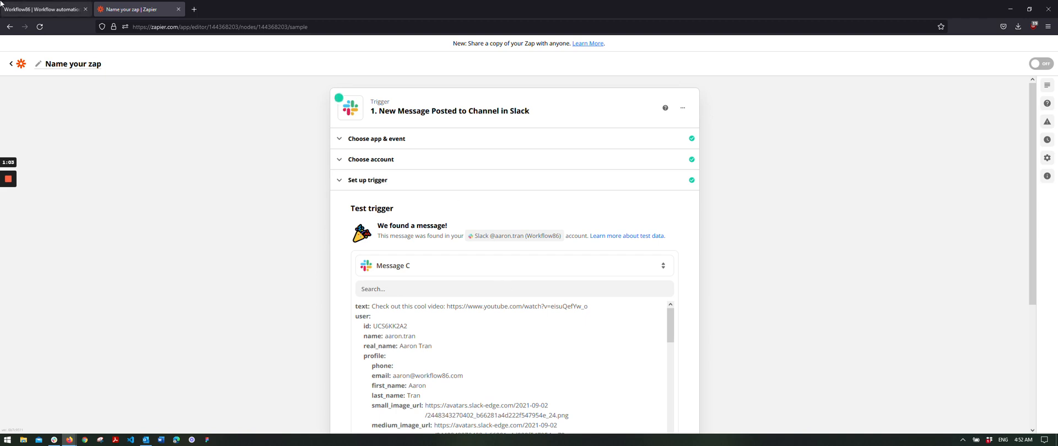
Switch to Workflow86 and show the list of components available for the workflow.
click(44, 10)
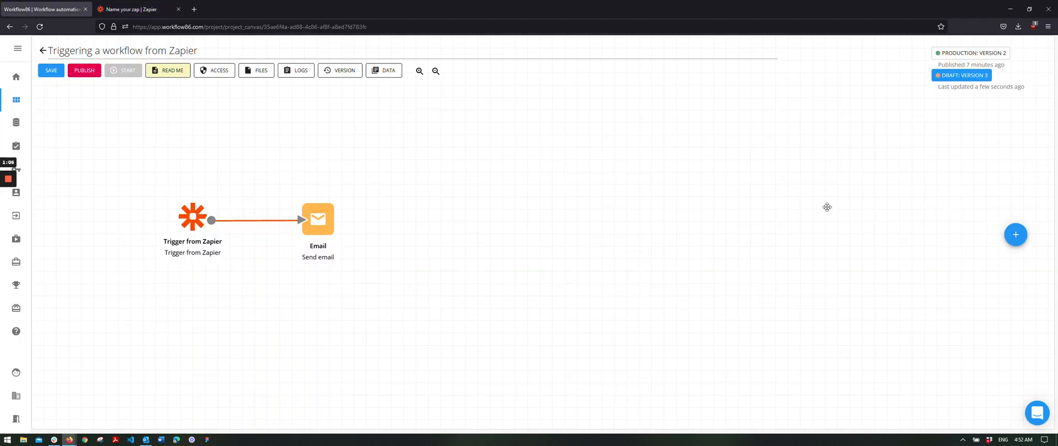
click(1015, 232)
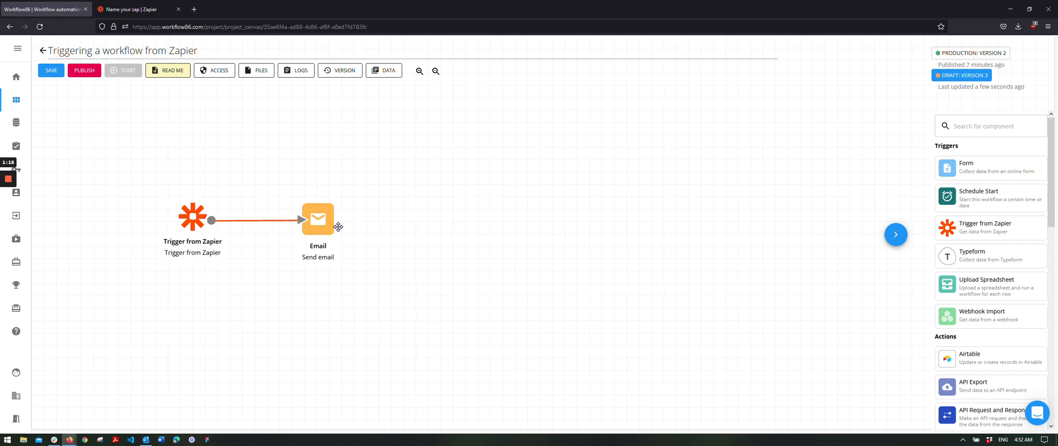
click(130, 10)
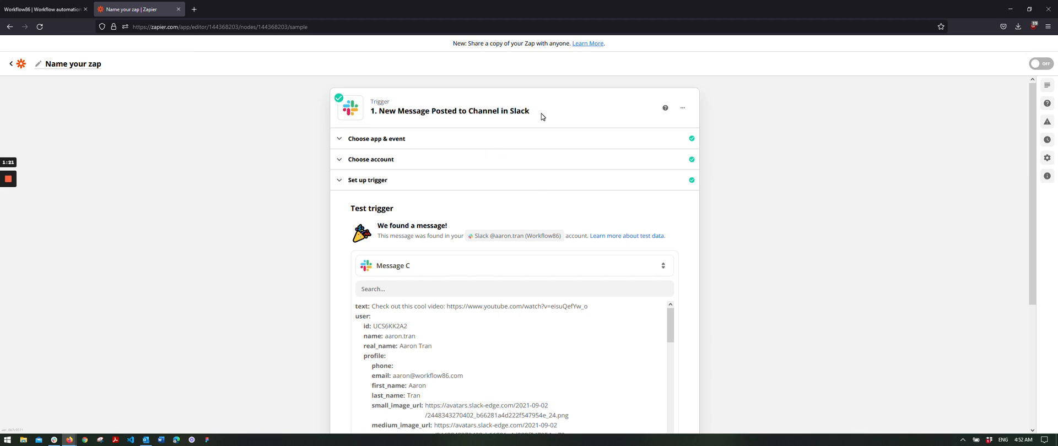
click(41, 9)
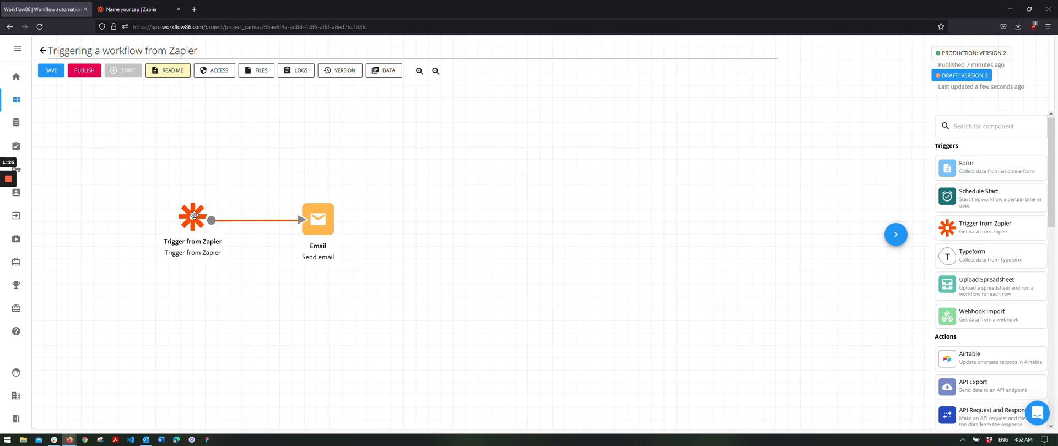
Open the Trigger from Zapier component, return to its Choose app stage and advance to Set up action.
double_click(193, 215)
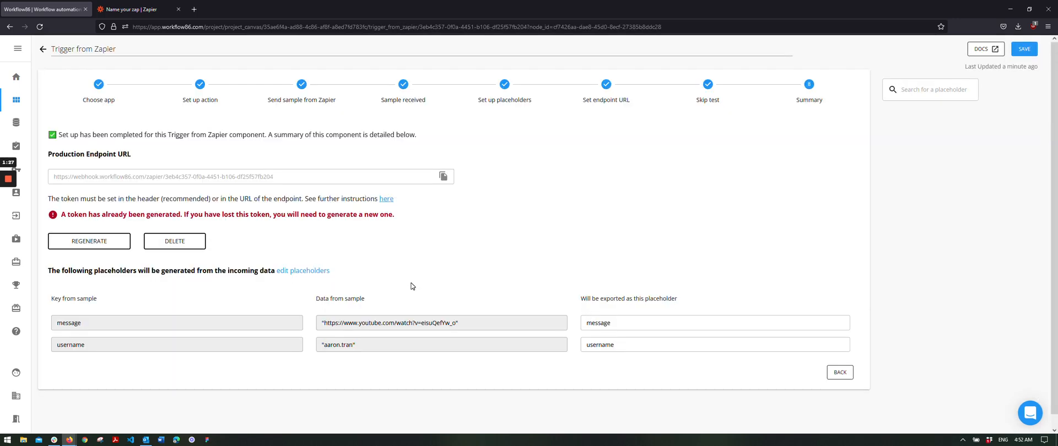
click(96, 92)
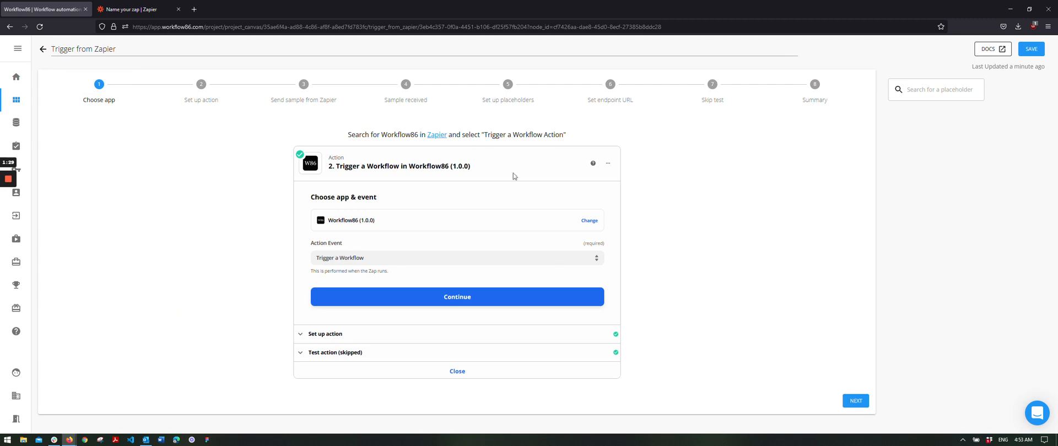
click(845, 403)
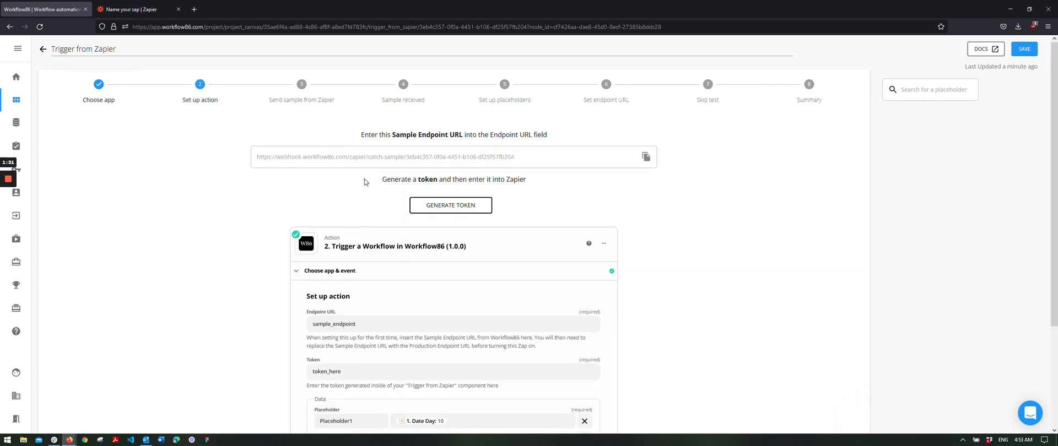
Switch to Zapier, continue past the trigger test, and add a Workflow86 action with the Trigger a Workflow event.
click(117, 7)
scroll(280, 238, down, 5)
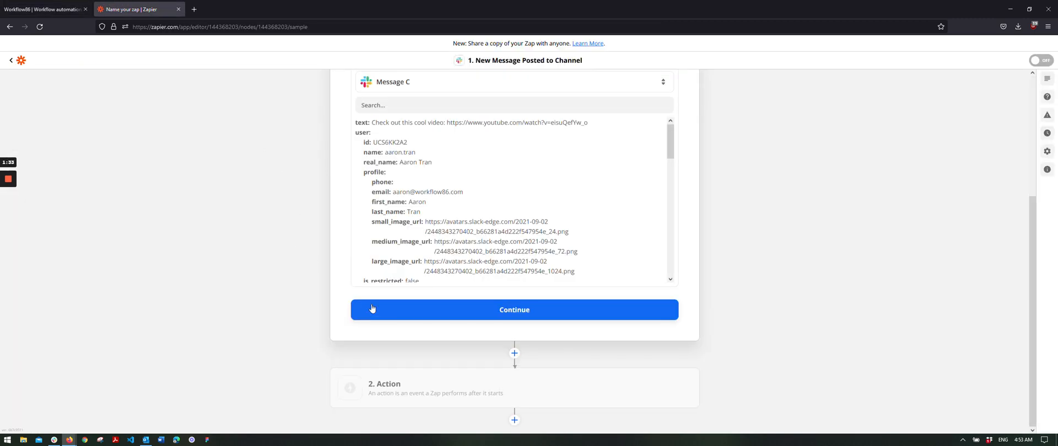
click(390, 352)
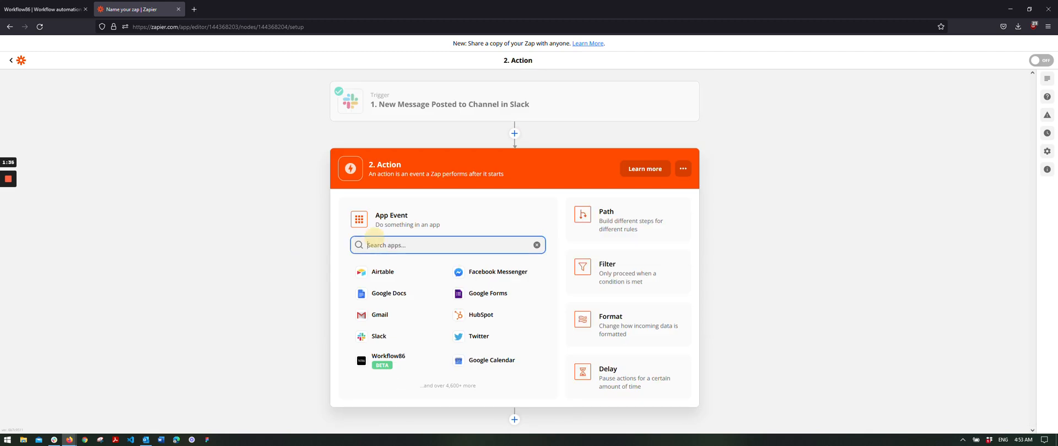
click(394, 361)
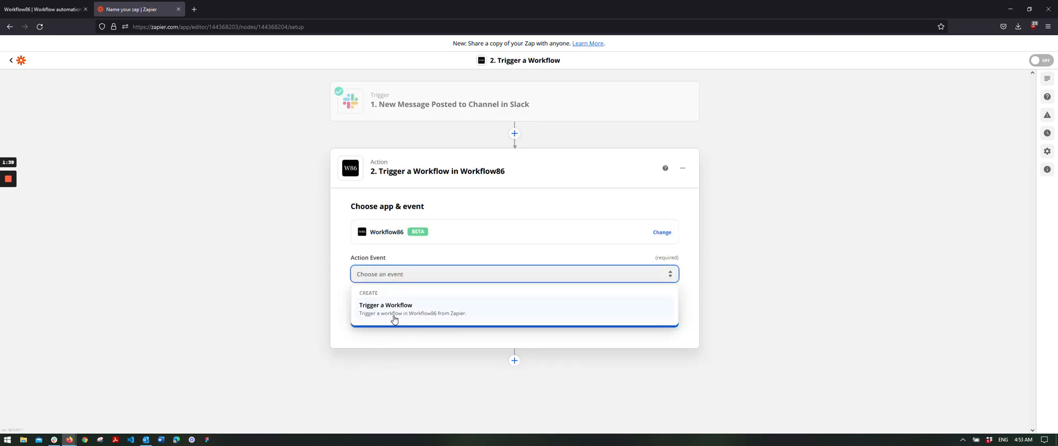
click(391, 312)
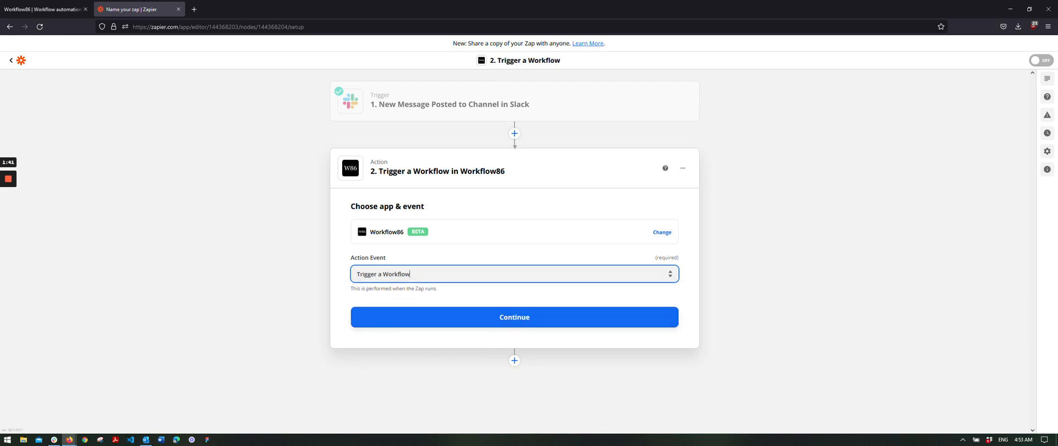
click(497, 323)
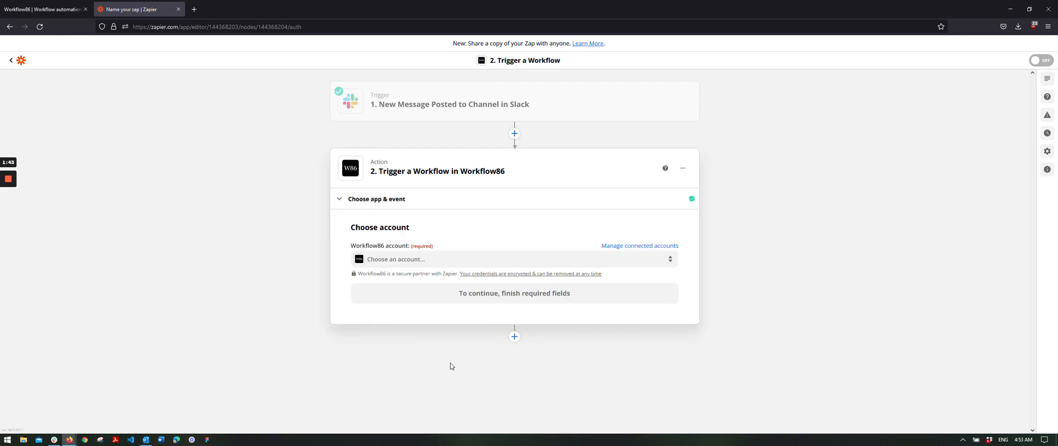
Select the existing connected Workflow86 account for the action and continue to the action setup.
click(386, 260)
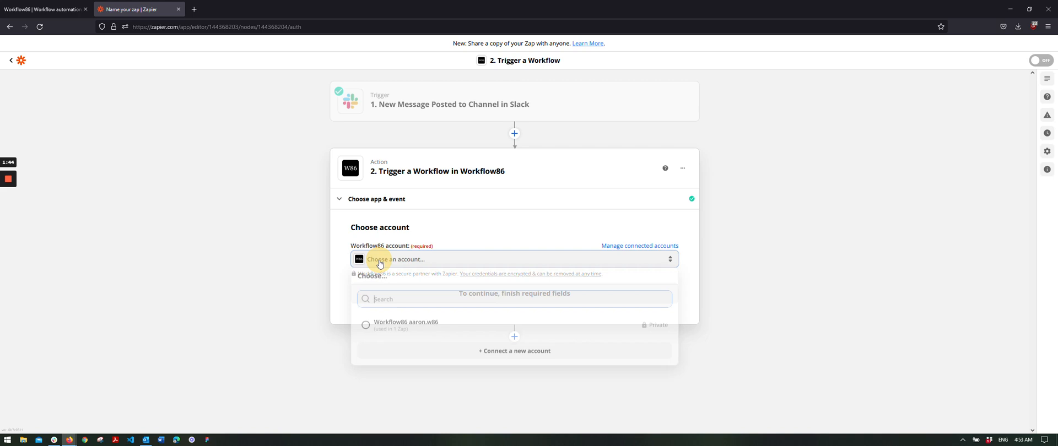
click(400, 326)
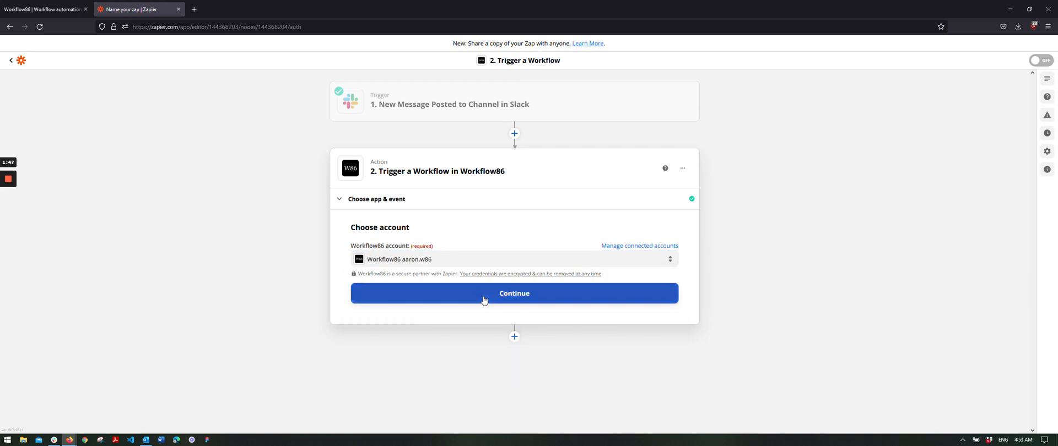
click(60, 9)
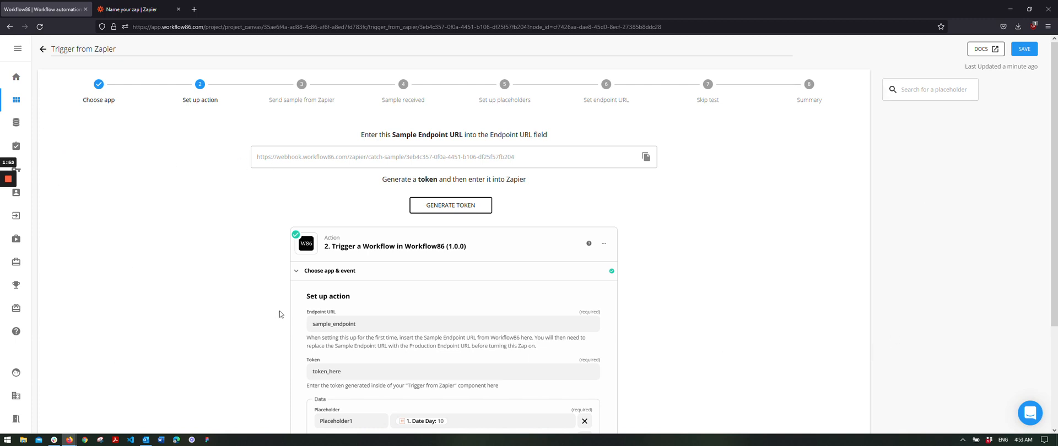
click(135, 9)
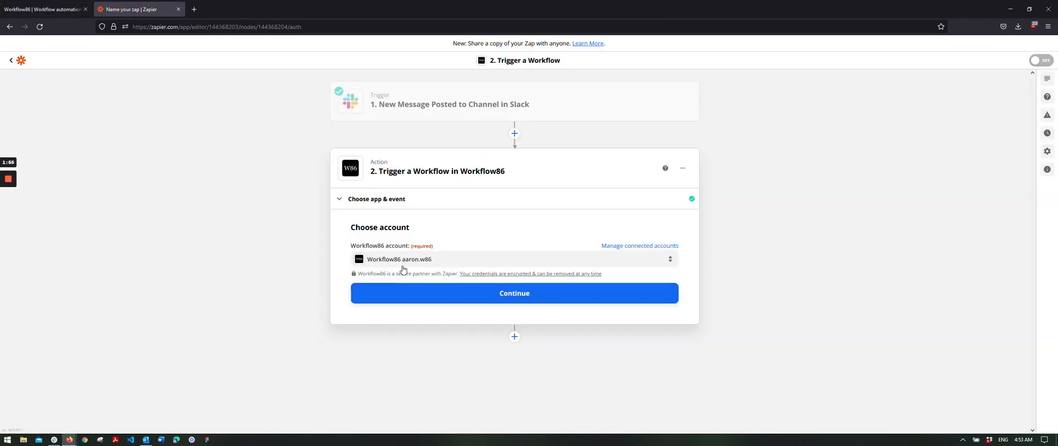
click(449, 300)
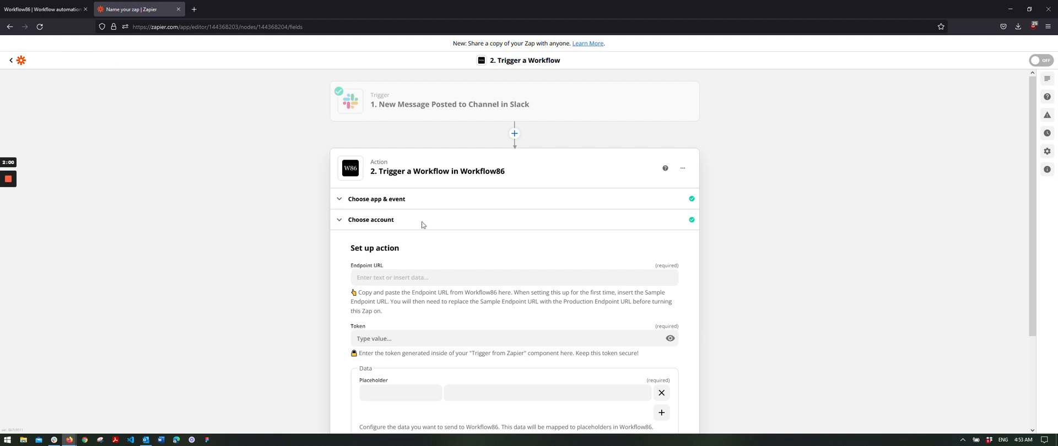
Copy the Sample Endpoint URL from Workflow86 into the Zapier action's Endpoint URL field.
click(41, 9)
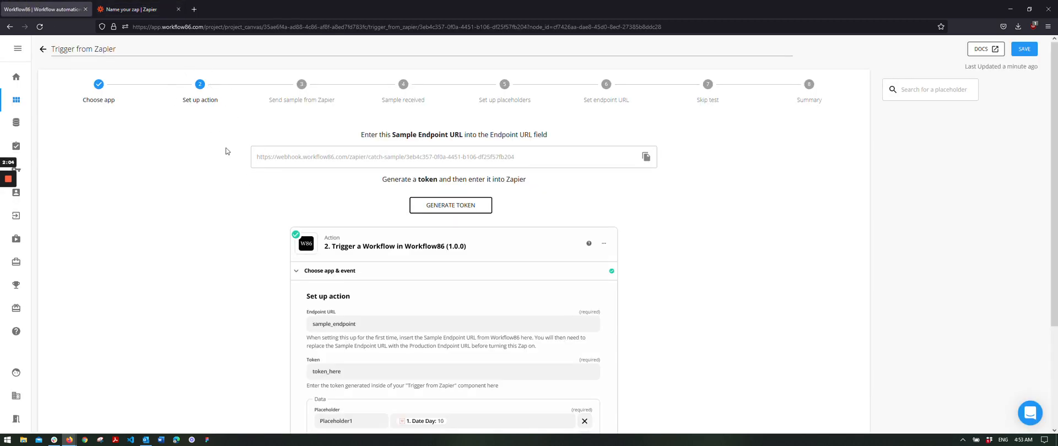
drag(255, 159, 574, 158)
key(ctrl+c)
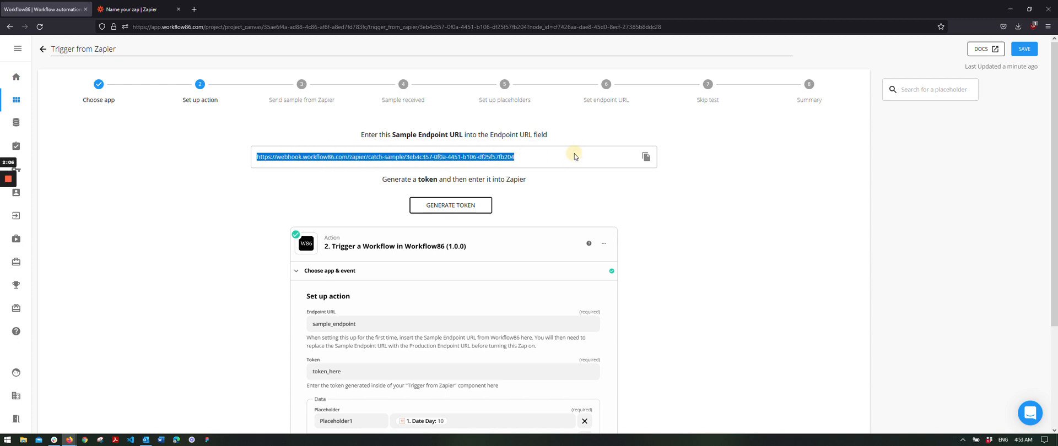
click(137, 9)
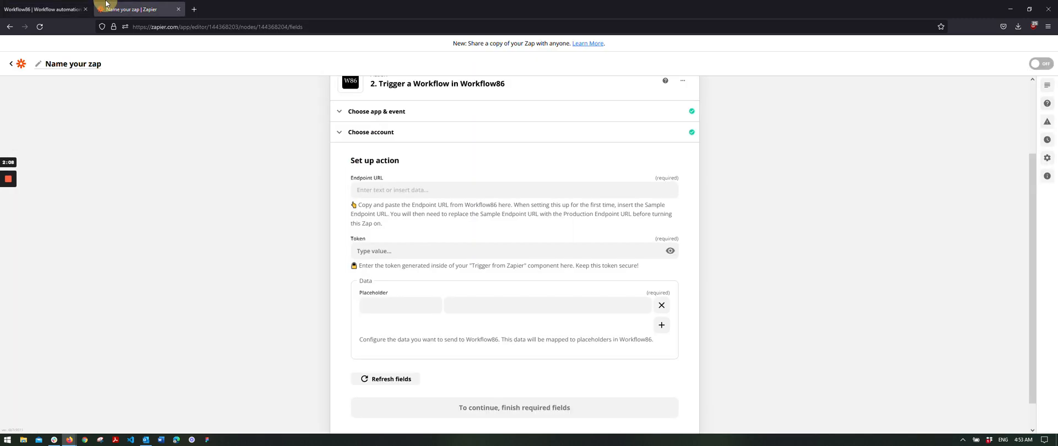
click(354, 190)
key(ctrl+v)
click(265, 213)
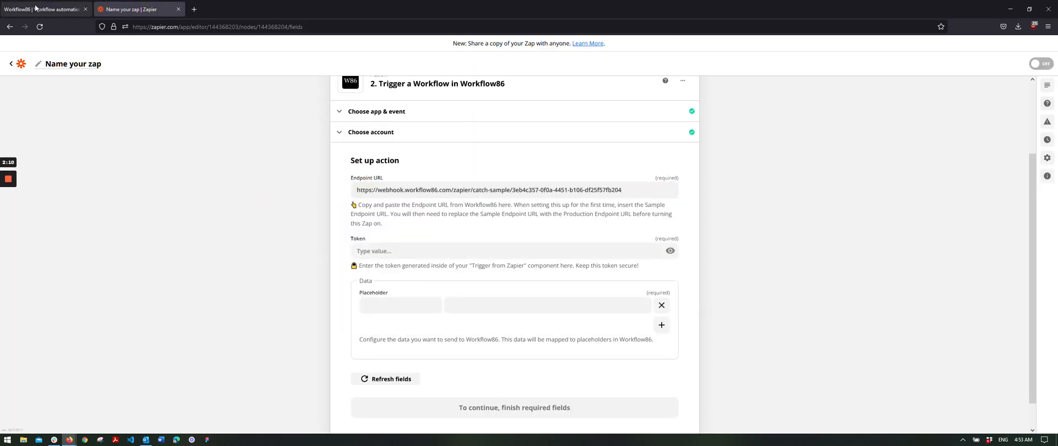
Return to Workflow86 and generate a token for the Trigger from Zapier component.
click(44, 10)
click(110, 8)
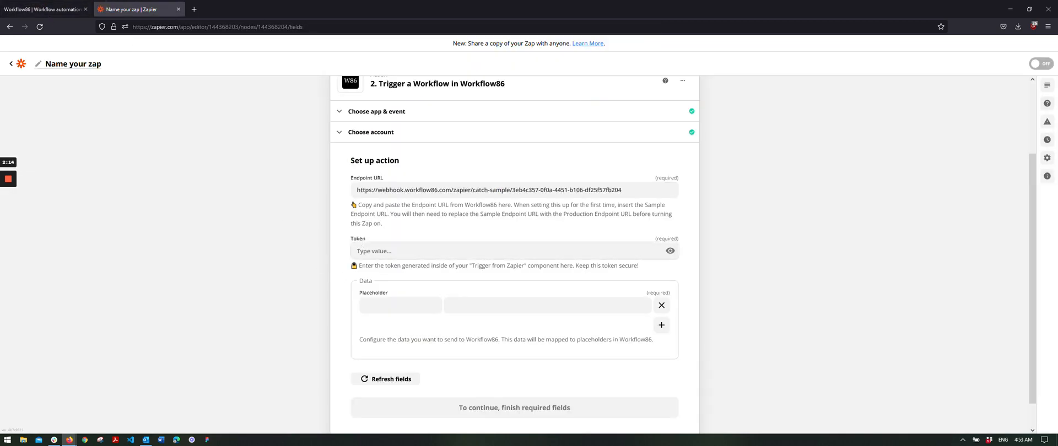
click(44, 9)
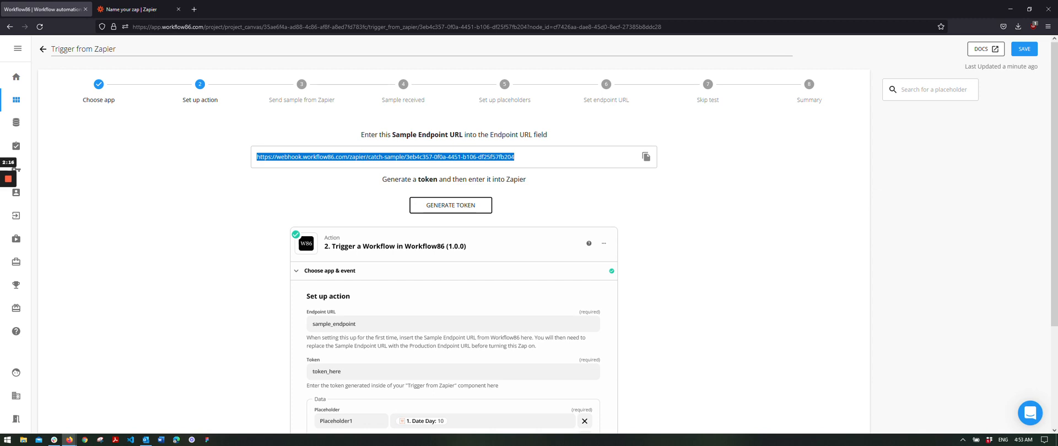
click(367, 157)
drag(359, 179, 567, 179)
click(448, 207)
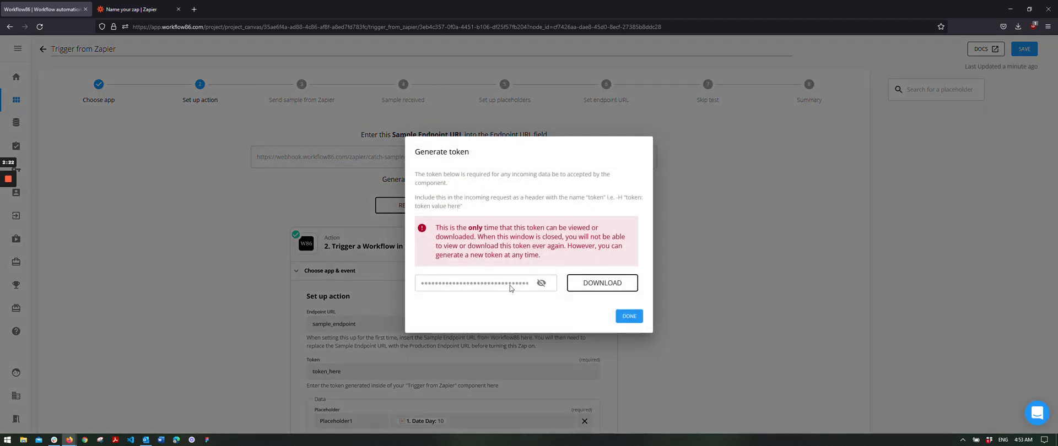
Reveal and copy the generated token, paste it into the Zapier action's Token field, and dismiss the browser's save-password prompt.
click(541, 282)
double_click(478, 285)
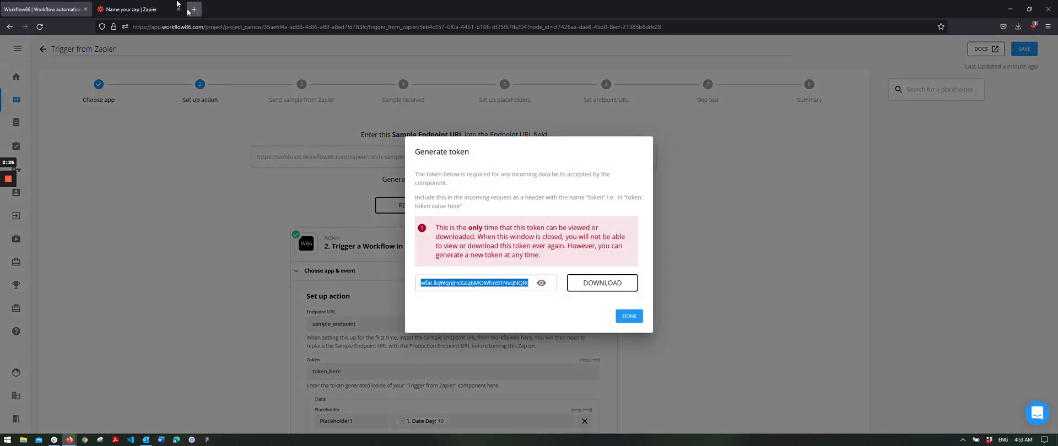
click(131, 9)
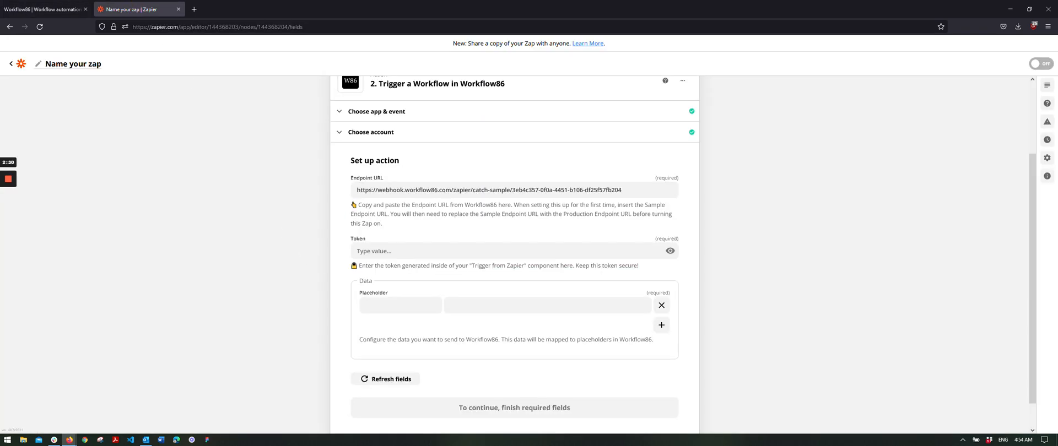
click(383, 257)
click(46, 9)
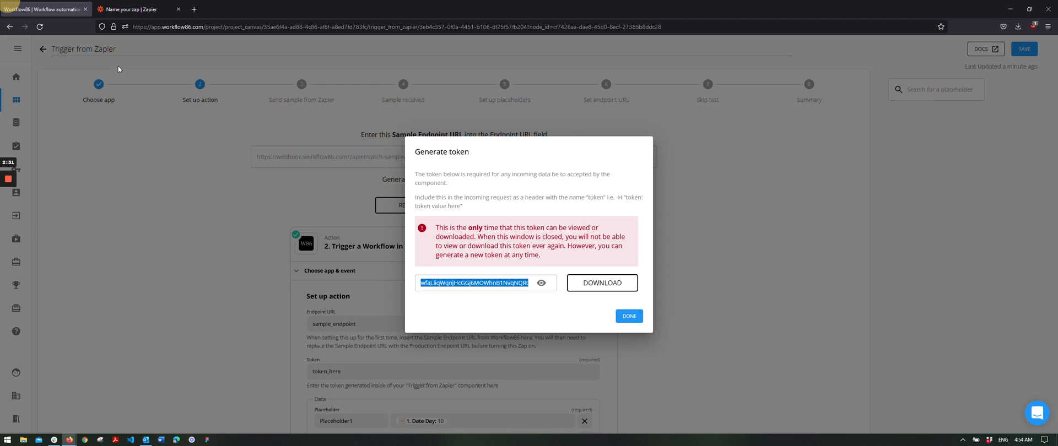
double_click(468, 285)
click(131, 10)
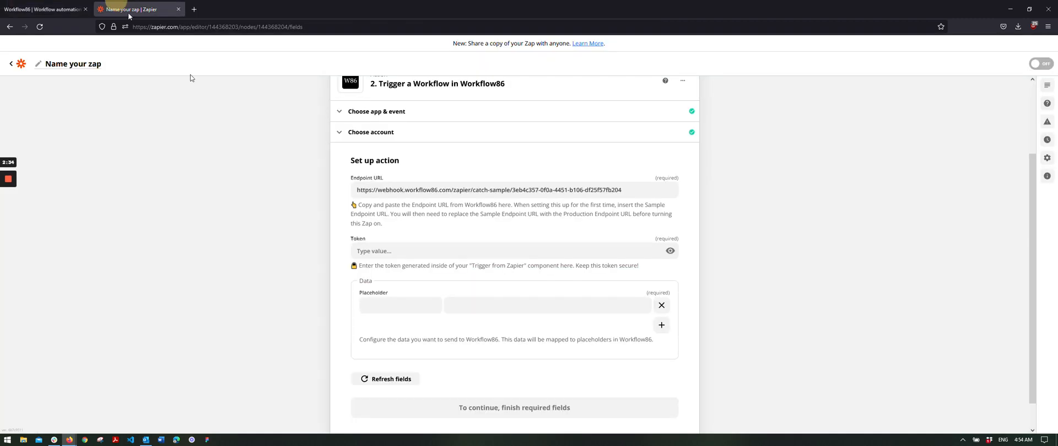
key(ctrl+v)
click(670, 252)
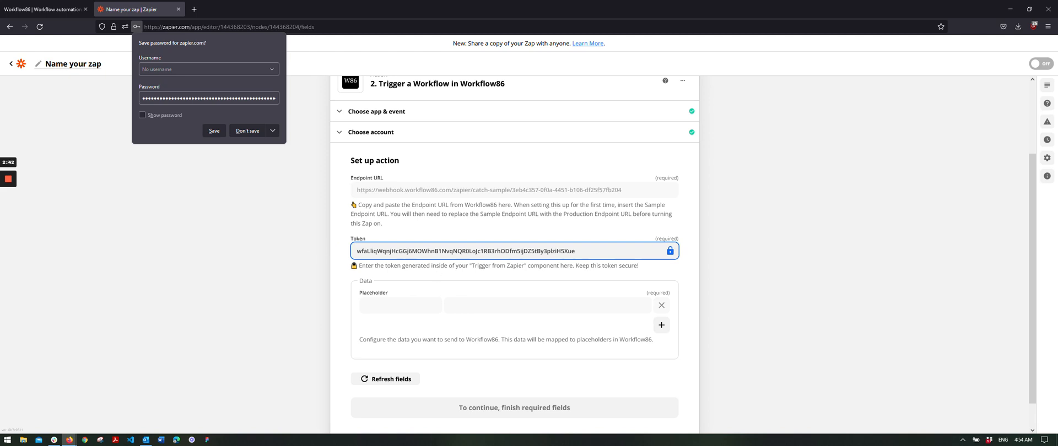
click(284, 243)
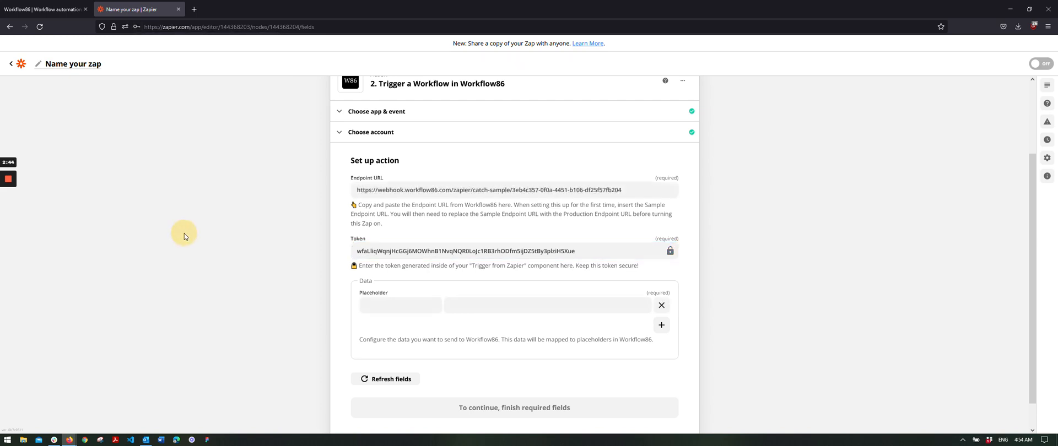
Return to Workflow86, close the Generate token dialog, and continue to the Send sample from Zapier stage.
click(43, 9)
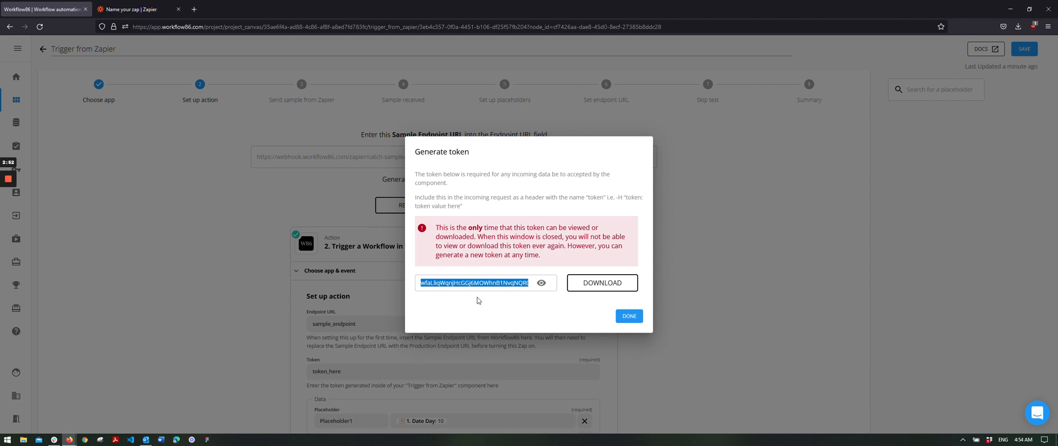
click(489, 283)
click(626, 318)
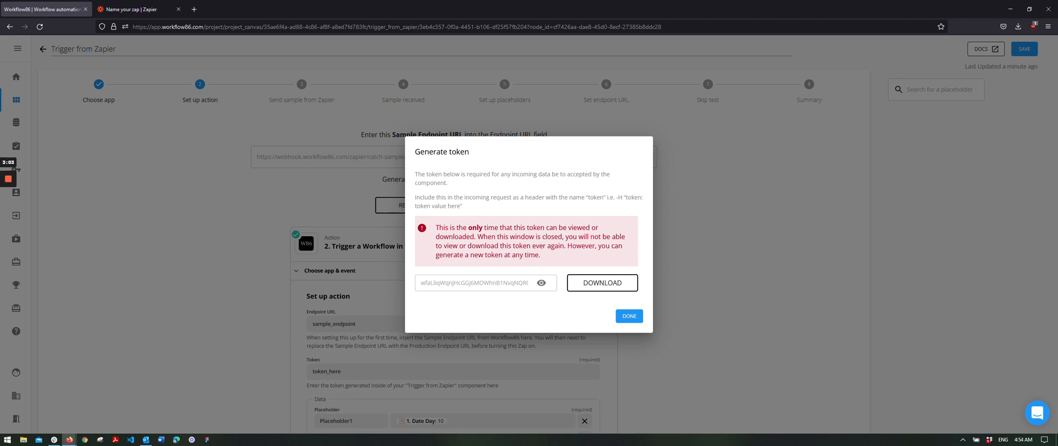
click(153, 5)
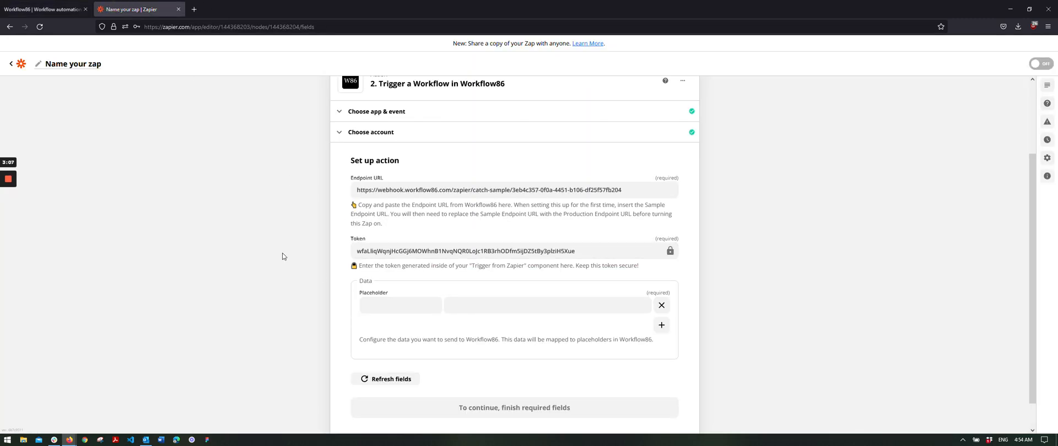
click(44, 9)
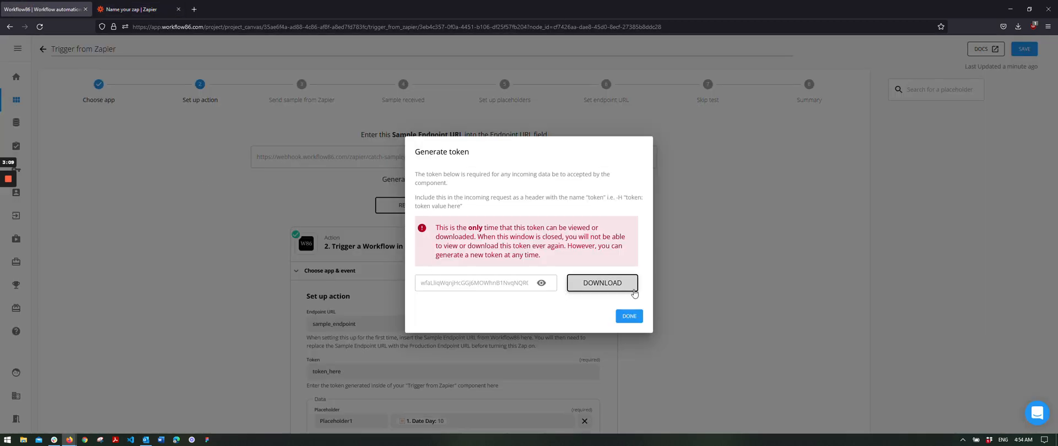
click(623, 317)
scroll(633, 276, down, 3)
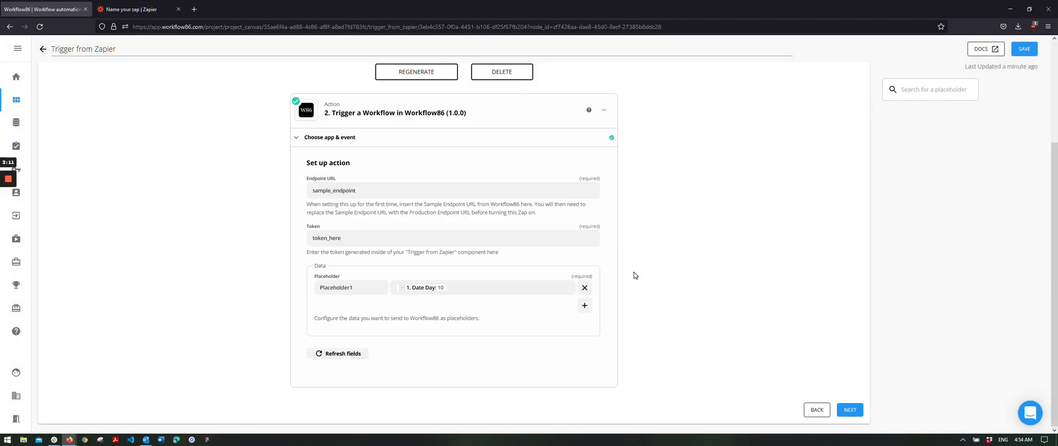
click(849, 410)
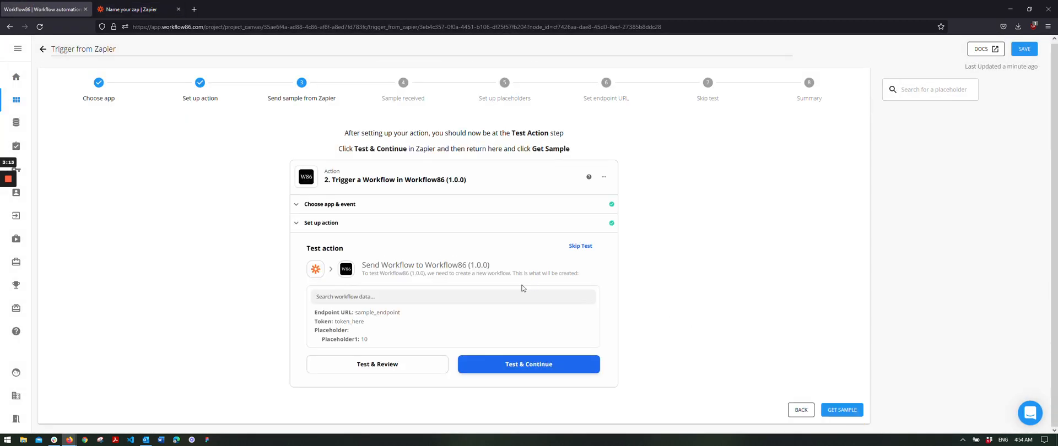
Switch to Zapier and set the first placeholder's value to the Text of the Slack message.
click(176, 10)
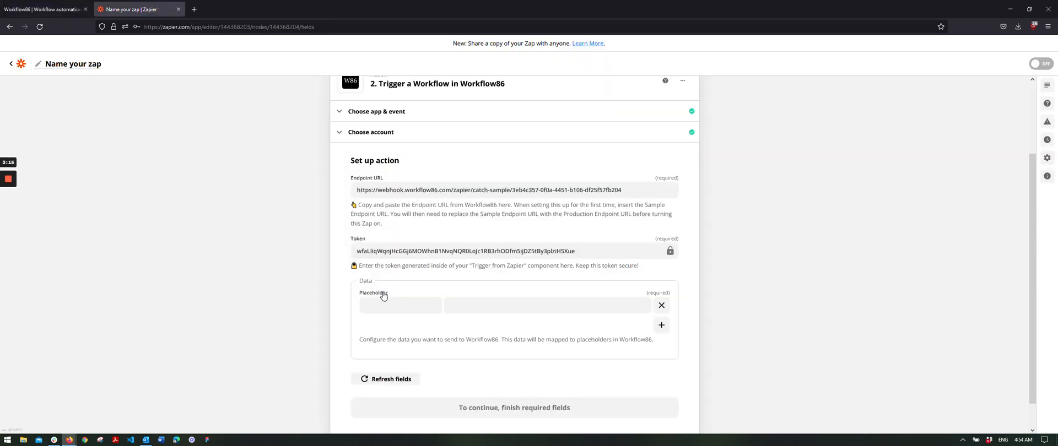
scroll(383, 295, down, 1)
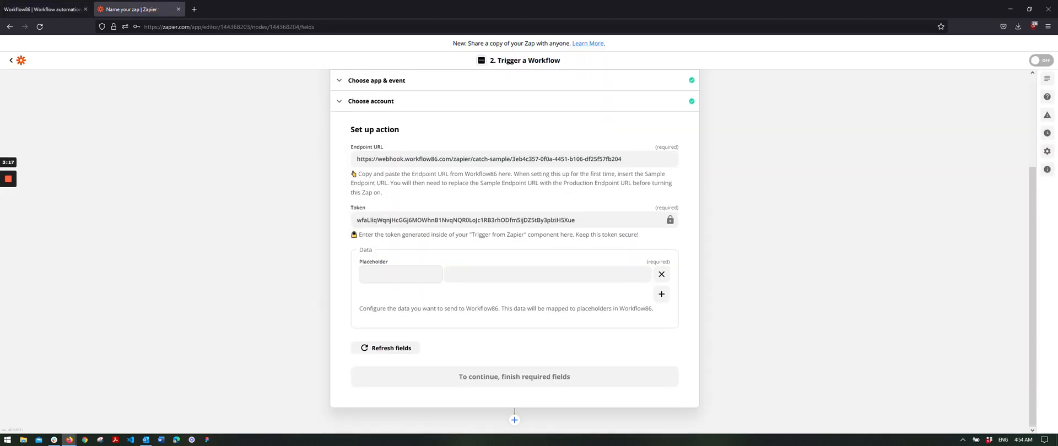
scroll(387, 92, up, 3)
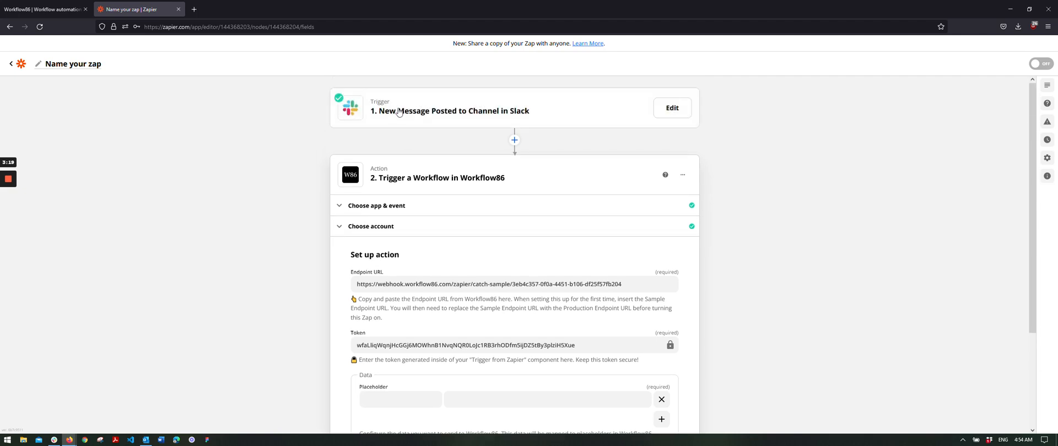
click(61, 4)
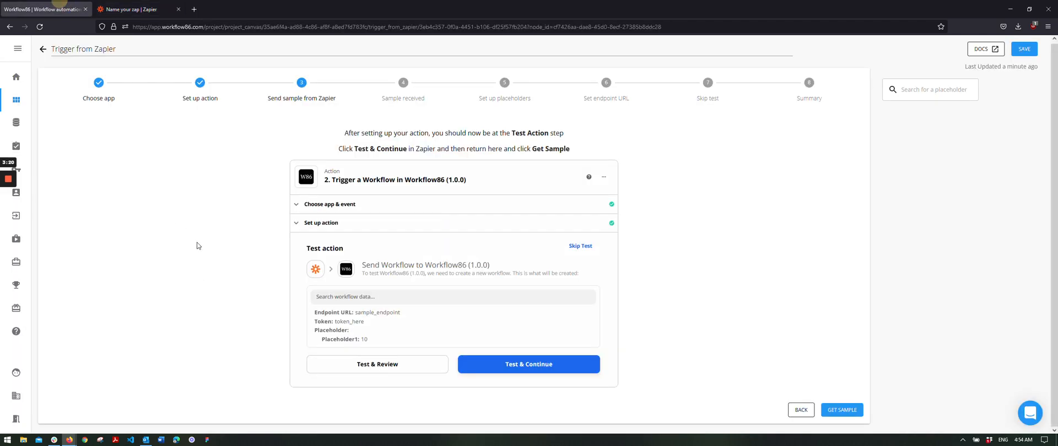
click(149, 3)
scroll(251, 124, down, 3)
click(485, 281)
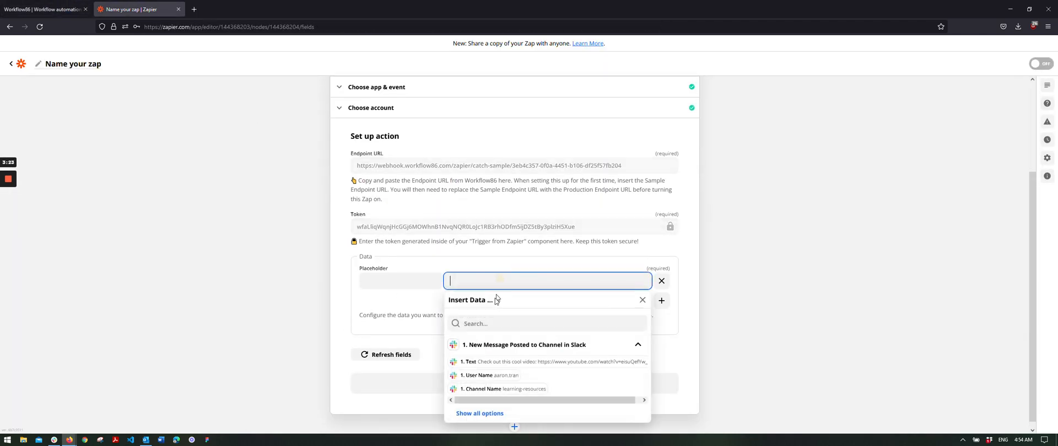
click(487, 363)
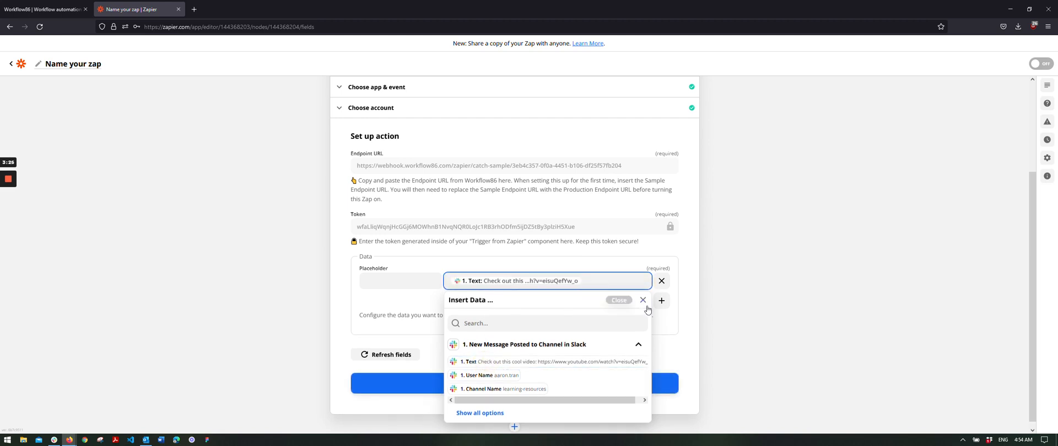
click(369, 311)
Add a second placeholder named username with the Slack User Name as its value.
click(661, 301)
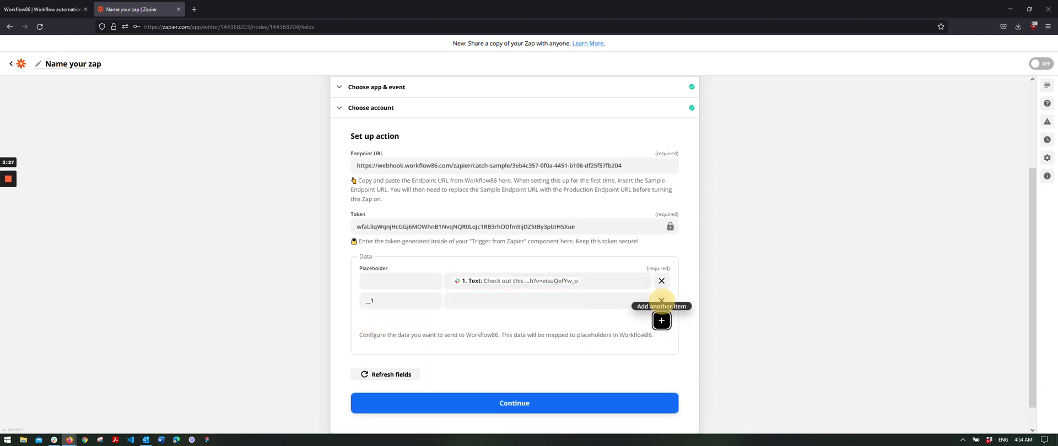
click(478, 396)
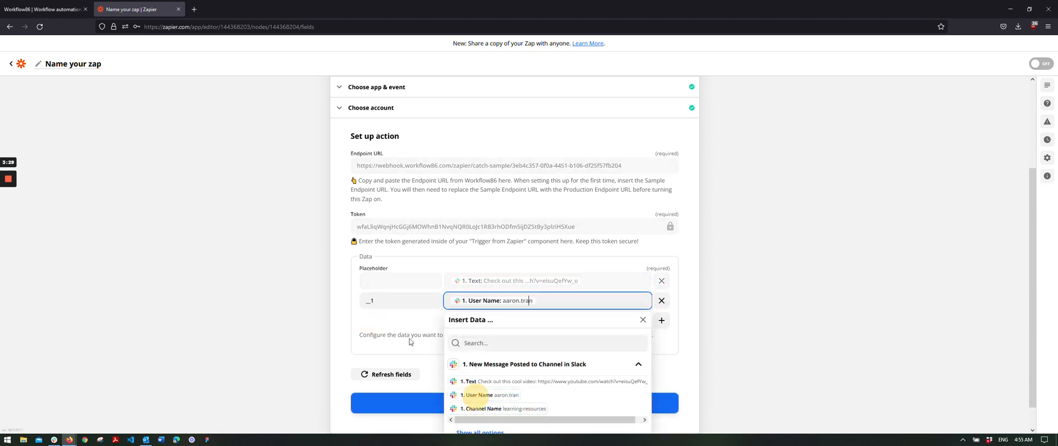
double_click(393, 302)
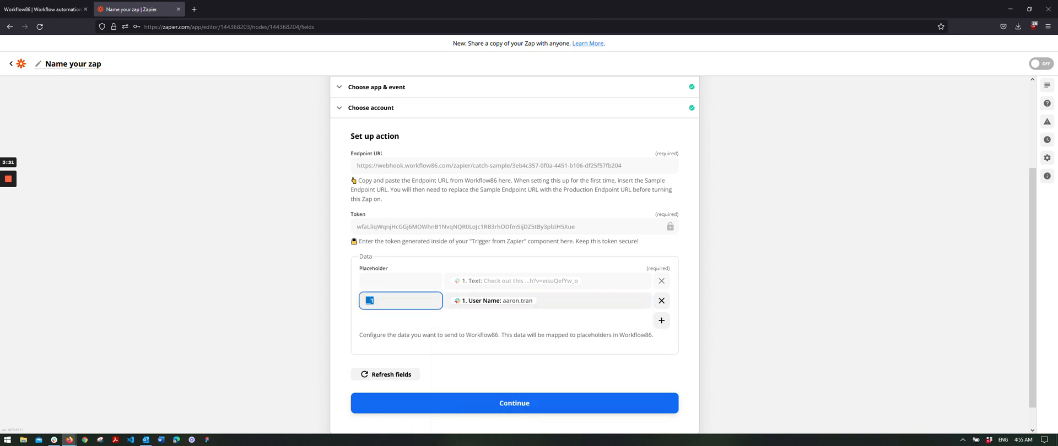
text(username)
Name the first placeholder message and continue to the Zapier action's test.
click(372, 281)
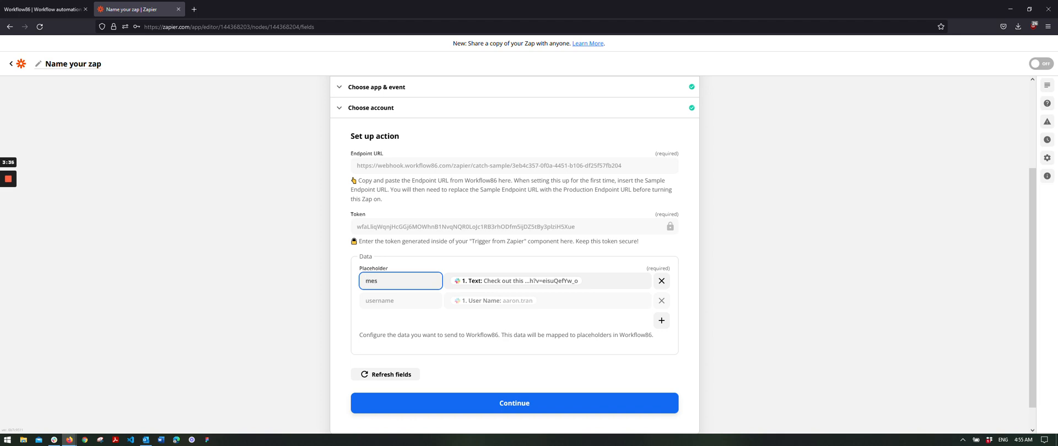
click(447, 402)
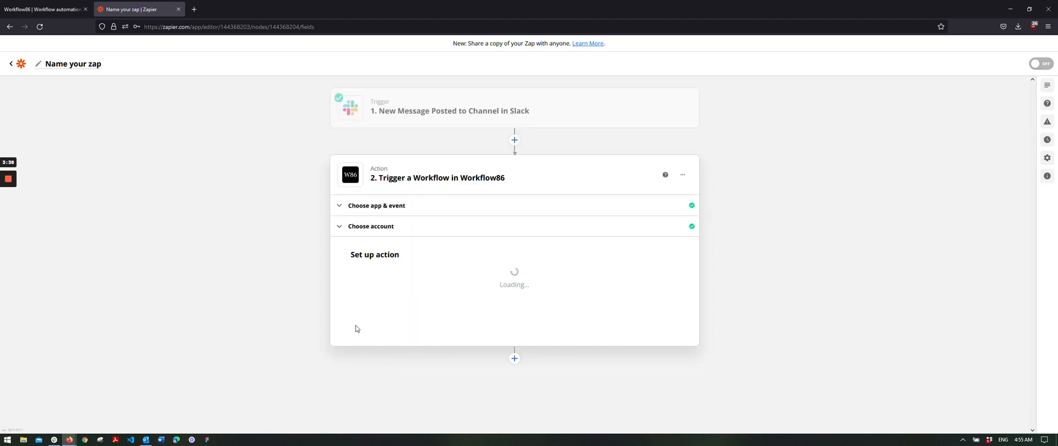
click(45, 5)
click(122, 5)
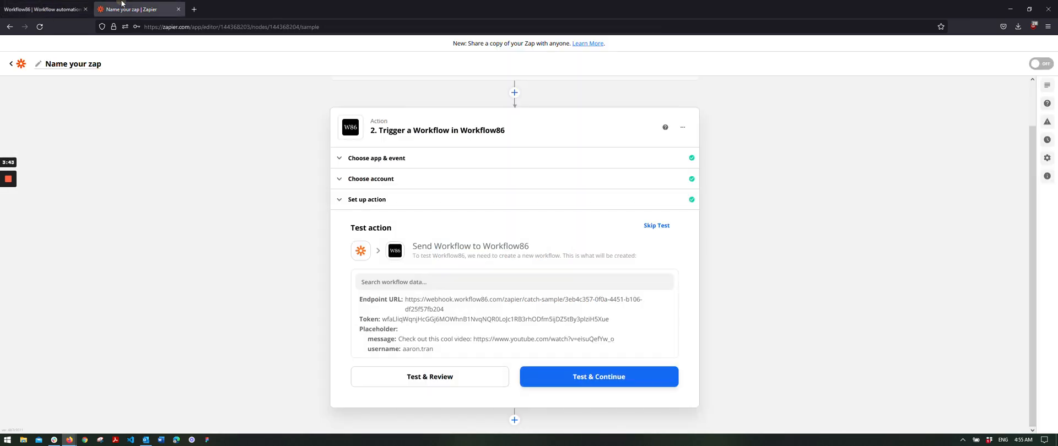
Run the Zapier action test with Test & Review and fetch the sent sample in Workflow86.
click(44, 10)
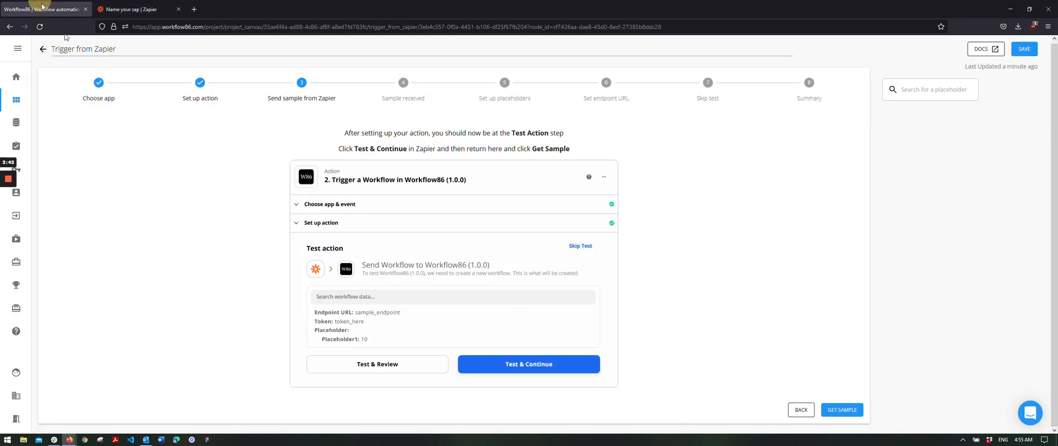
click(106, 4)
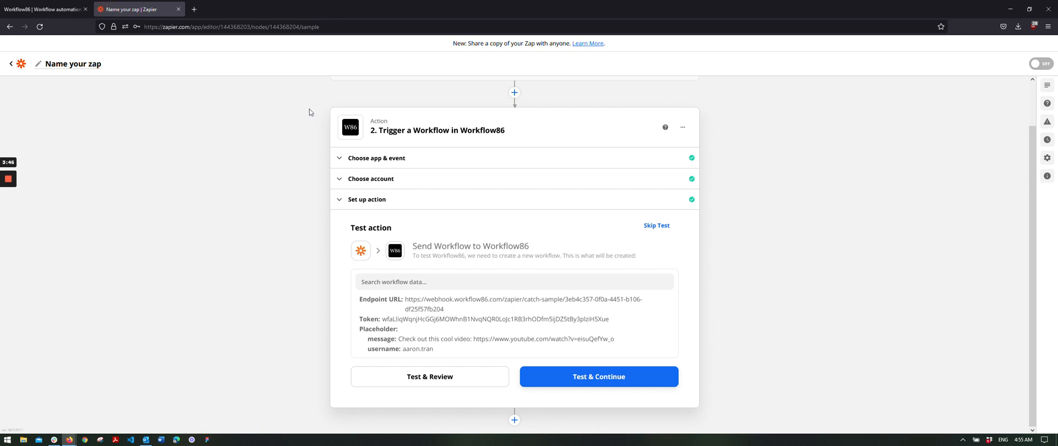
click(419, 378)
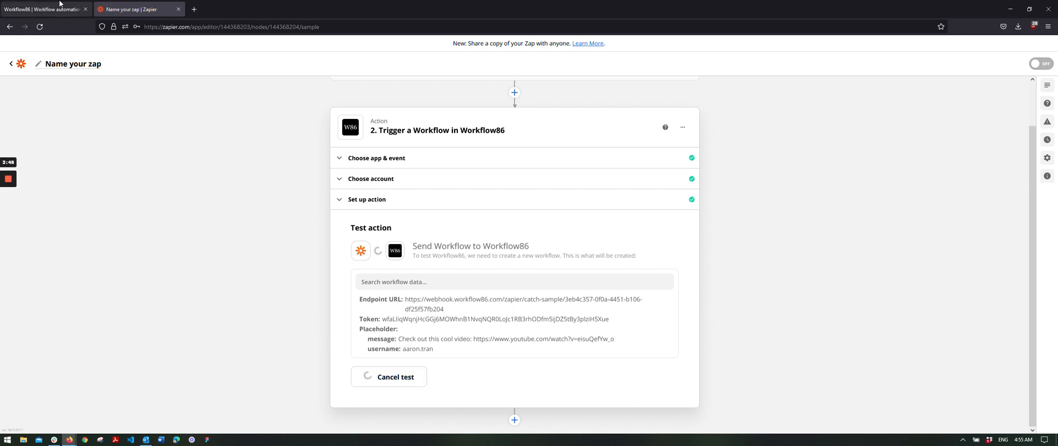
click(44, 9)
click(839, 409)
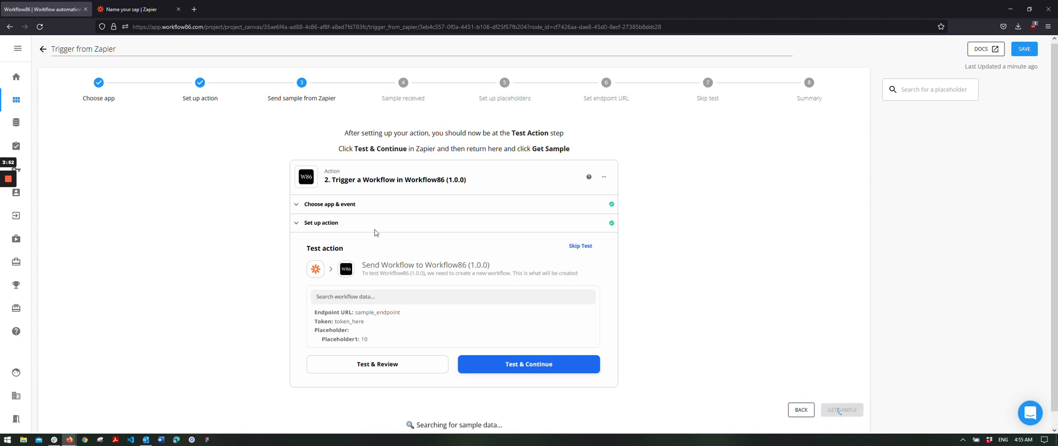
click(138, 10)
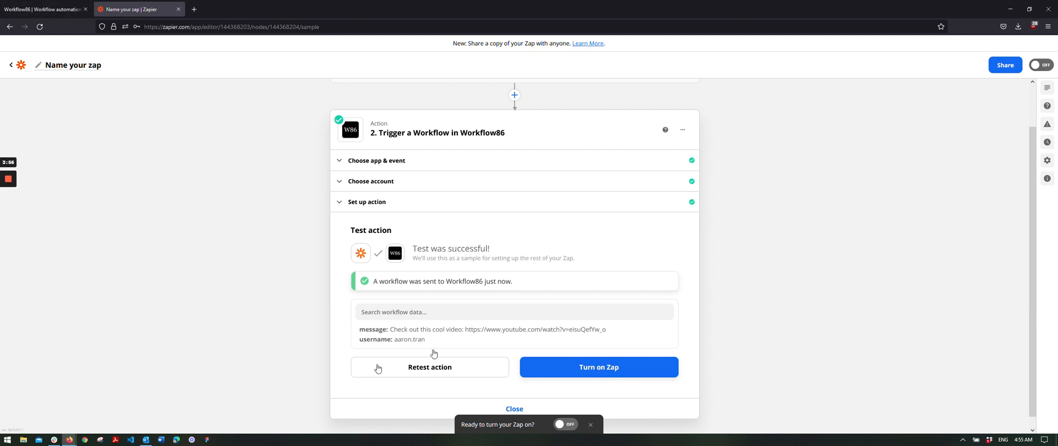
click(43, 9)
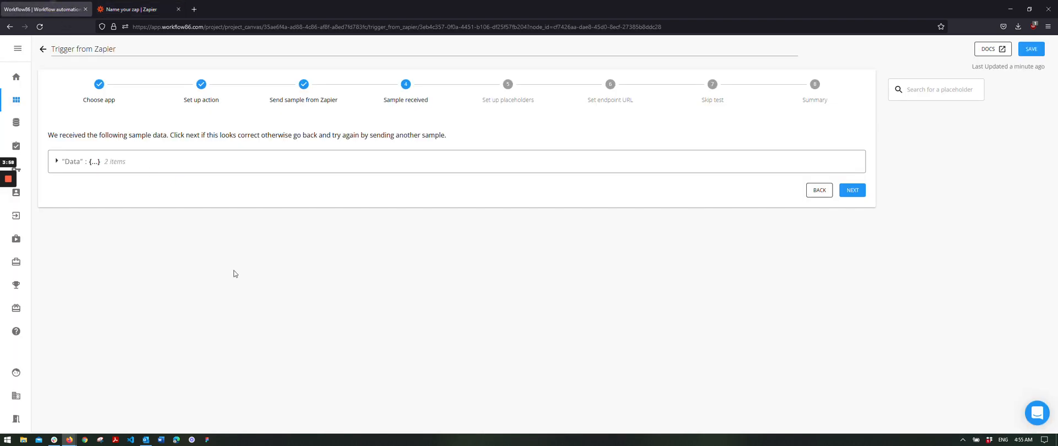
Expand the received sample data to check it against Zapier, and continue to the placeholder setup in Workflow86.
click(57, 161)
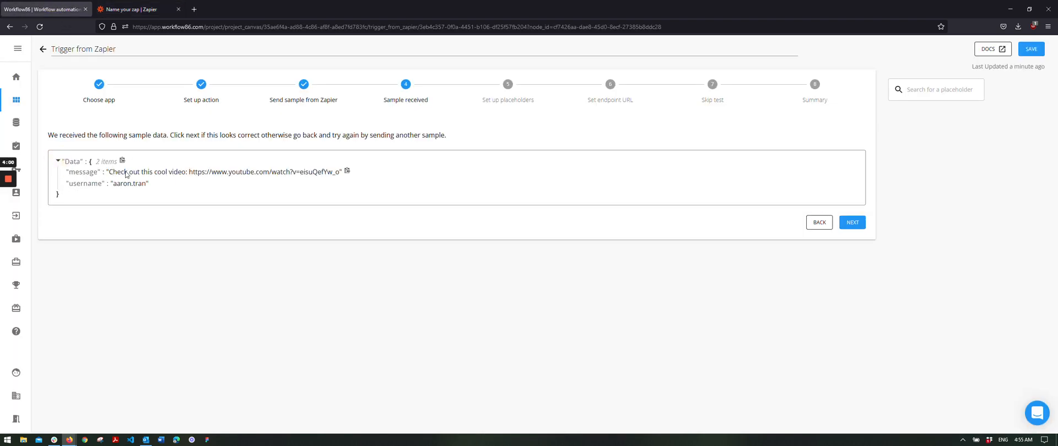
click(131, 9)
click(42, 9)
click(856, 226)
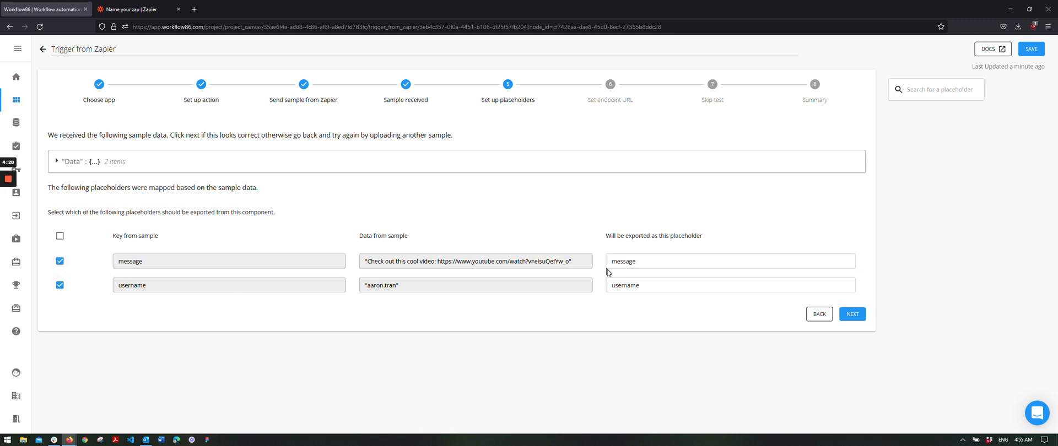
Keep message and username as the exported placeholder names and continue to the endpoint URL setup.
double_click(677, 261)
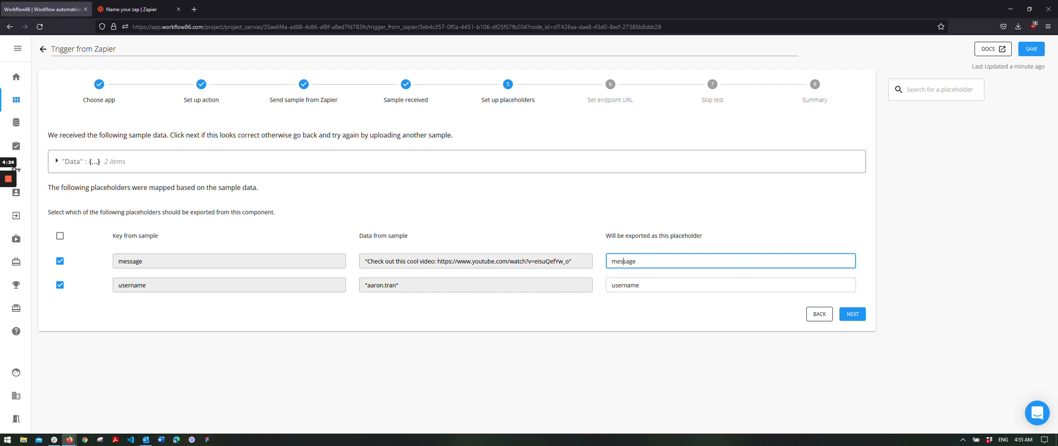
click(623, 285)
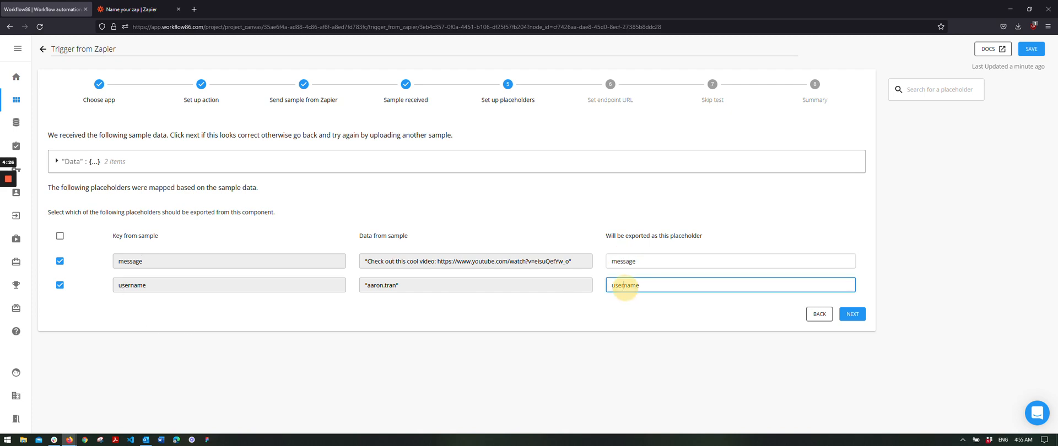
click(852, 315)
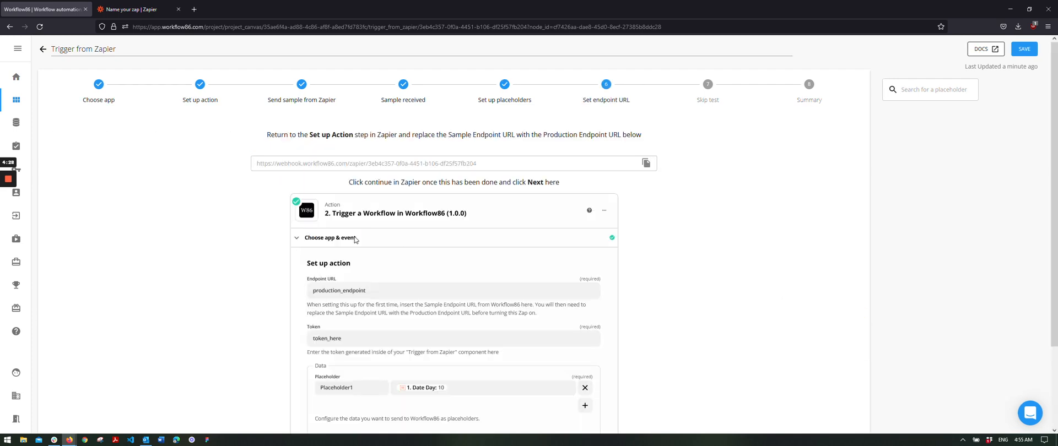
Reopen the Set up action section of the Zapier action and check its sample Endpoint URL against the instructions in Workflow86.
click(118, 7)
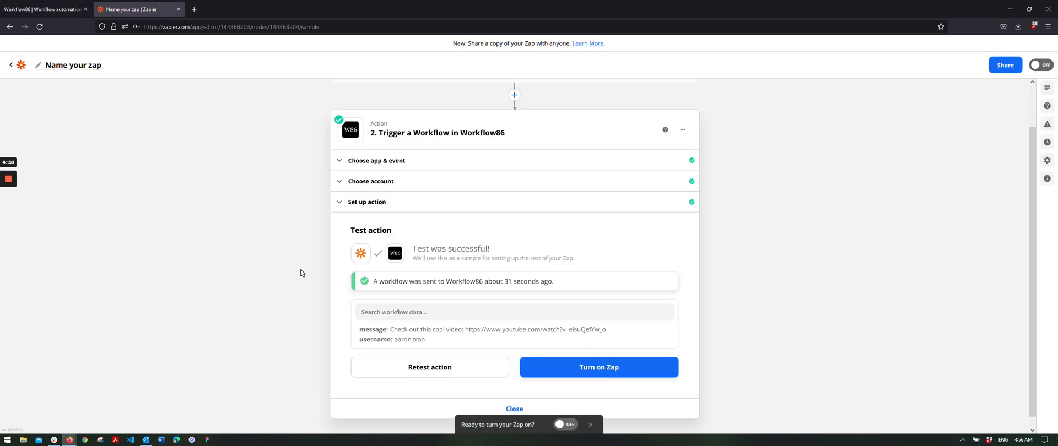
click(55, 8)
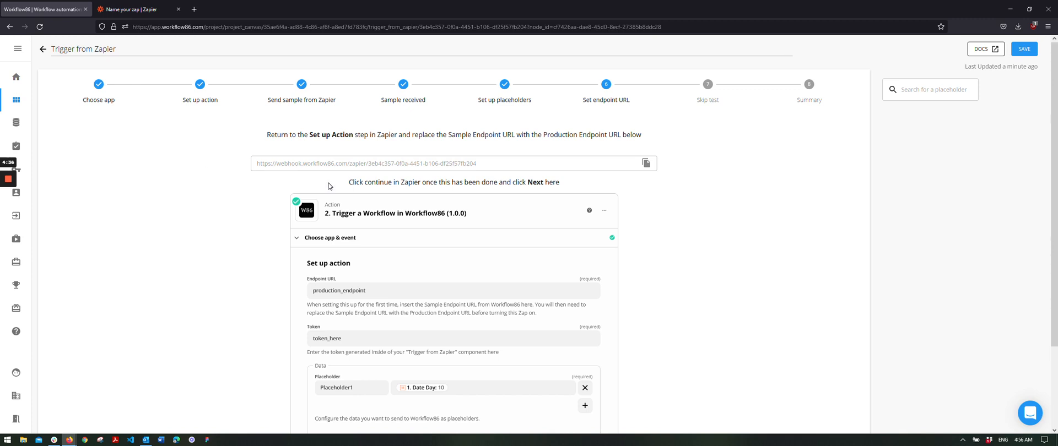
key(ctrl+Tab)
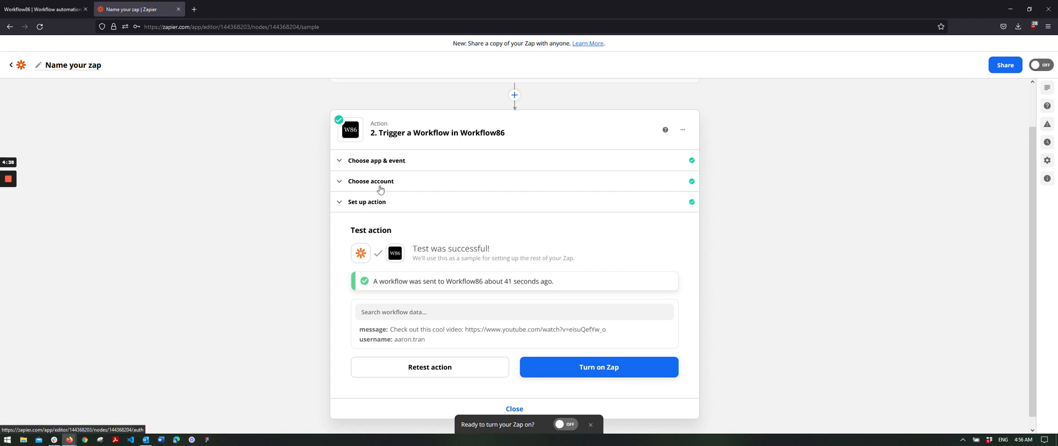
click(367, 202)
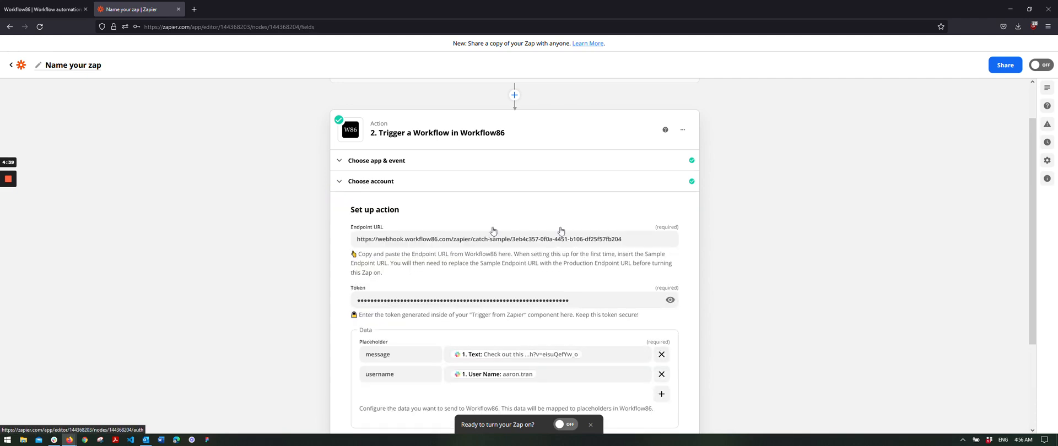
drag(632, 240, 290, 244)
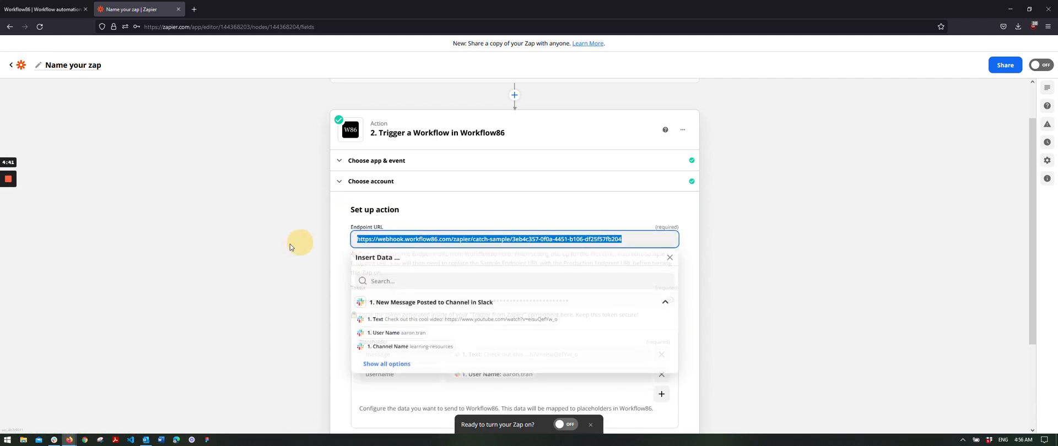
click(212, 231)
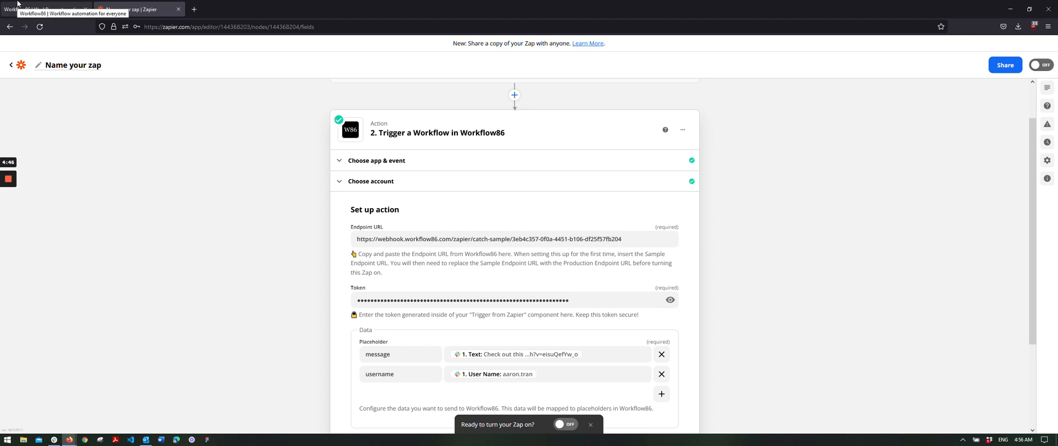
Copy the production endpoint URL from Workflow86 and replace the sample Endpoint URL in the Zapier action with it.
click(18, 5)
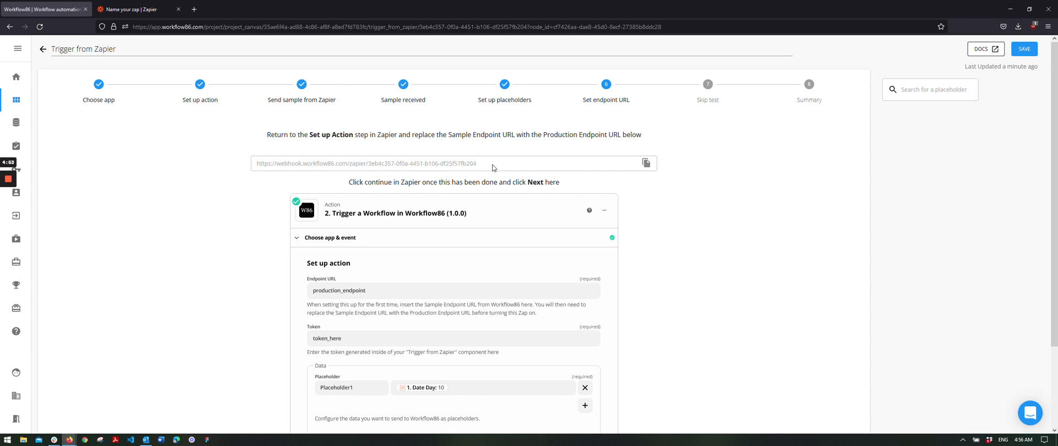
drag(494, 167, 220, 157)
key(ctrl+c)
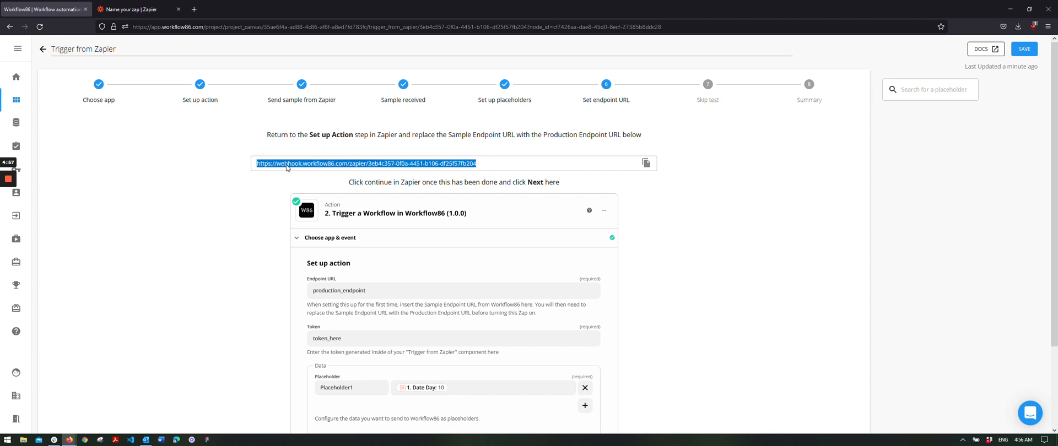
click(162, 8)
click(359, 239)
key(ctrl+a)
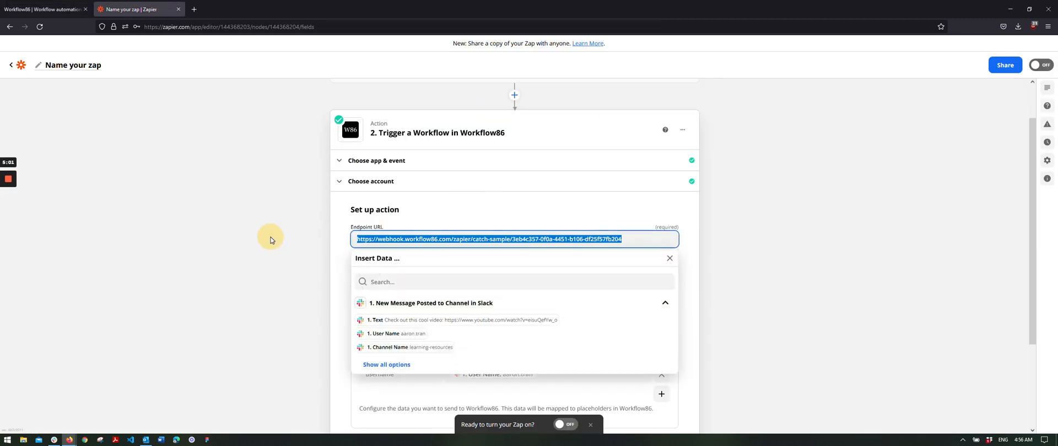
key(ctrl+v)
click(262, 241)
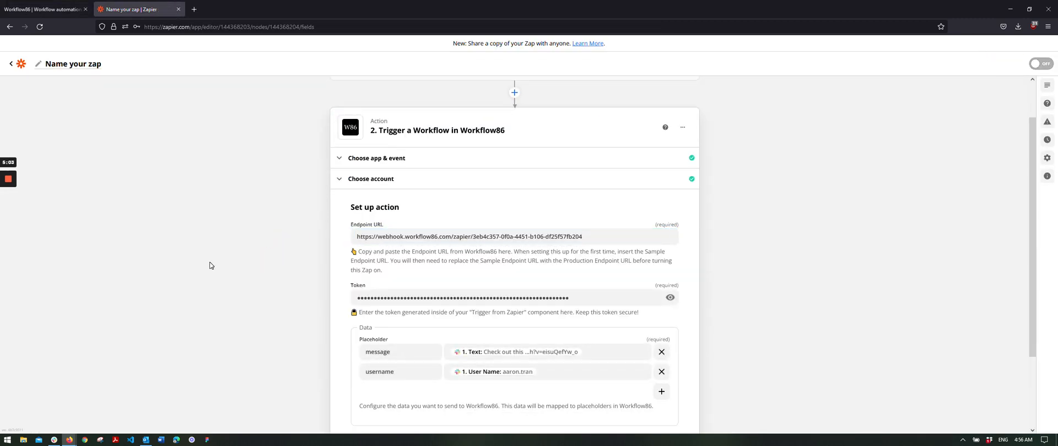
Continue past the Zapier action setup without retesting and turn on the Zap.
scroll(524, 272, down, 3)
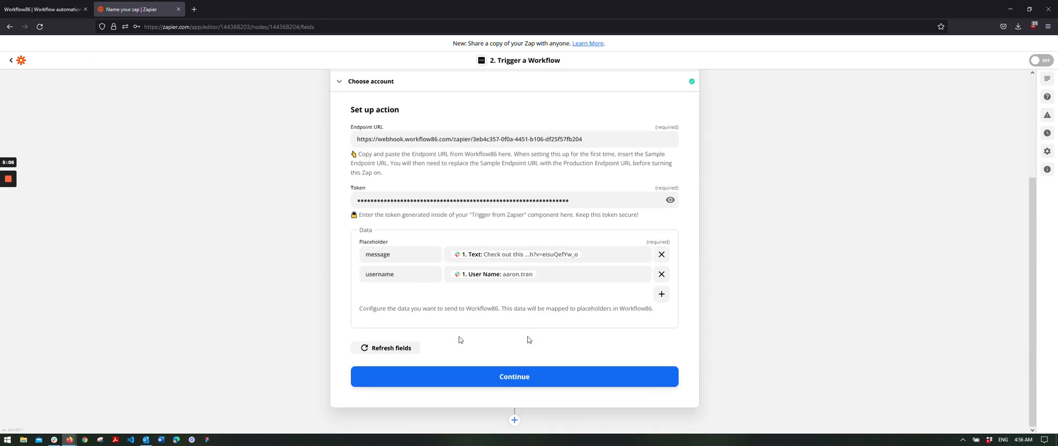
click(536, 375)
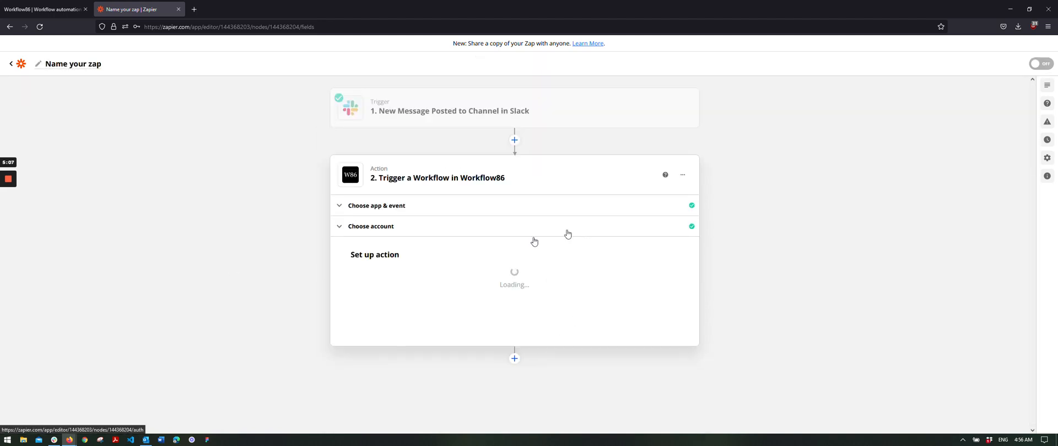
click(49, 8)
click(182, 4)
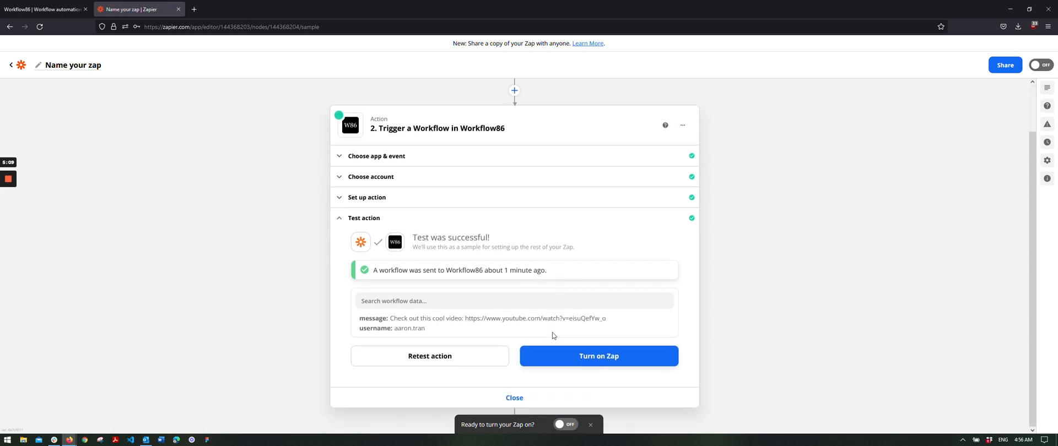
click(581, 359)
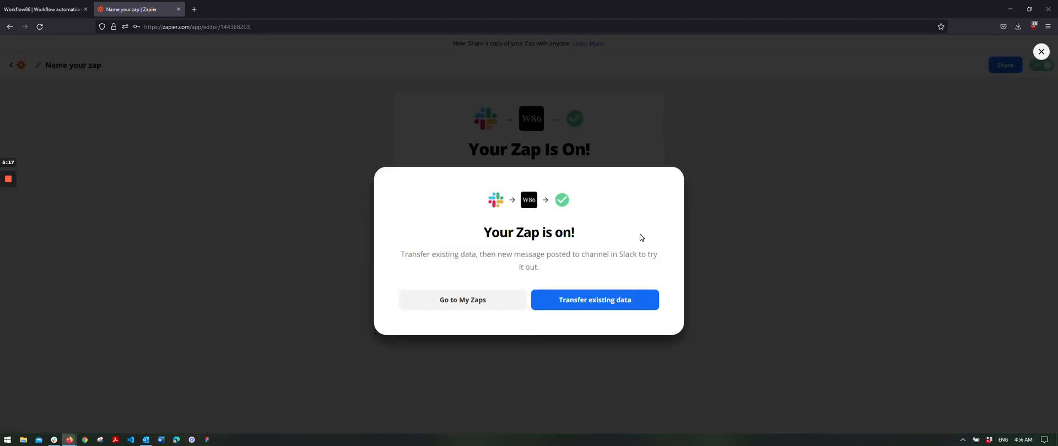
Finish the remaining Trigger from Zapier setup in Workflow86, save the component and return to the workflow canvas.
click(47, 9)
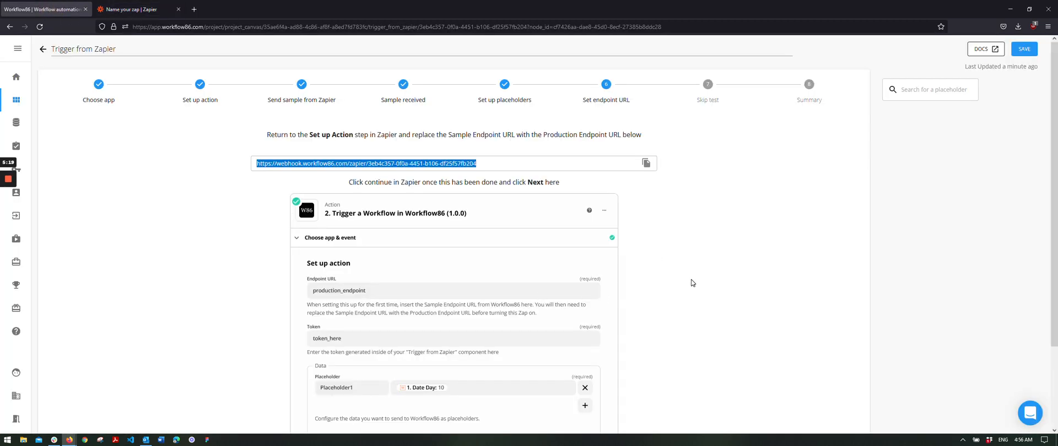
click(846, 412)
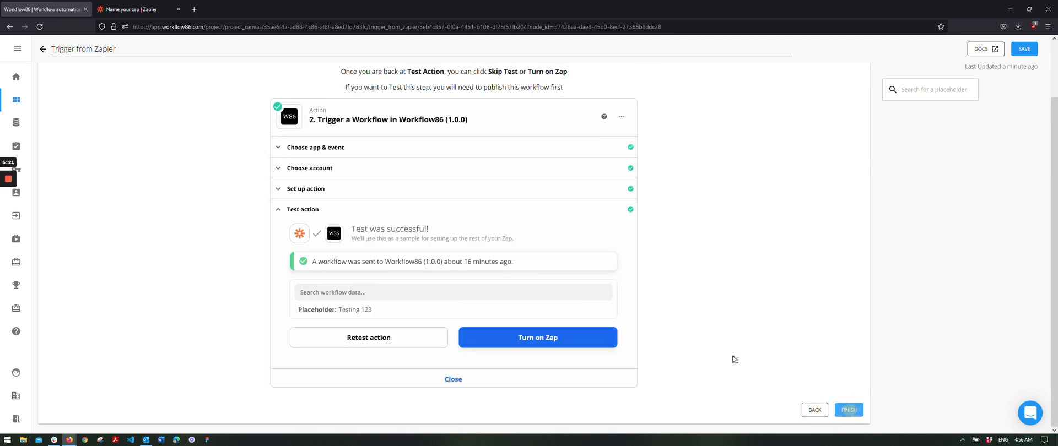
click(845, 410)
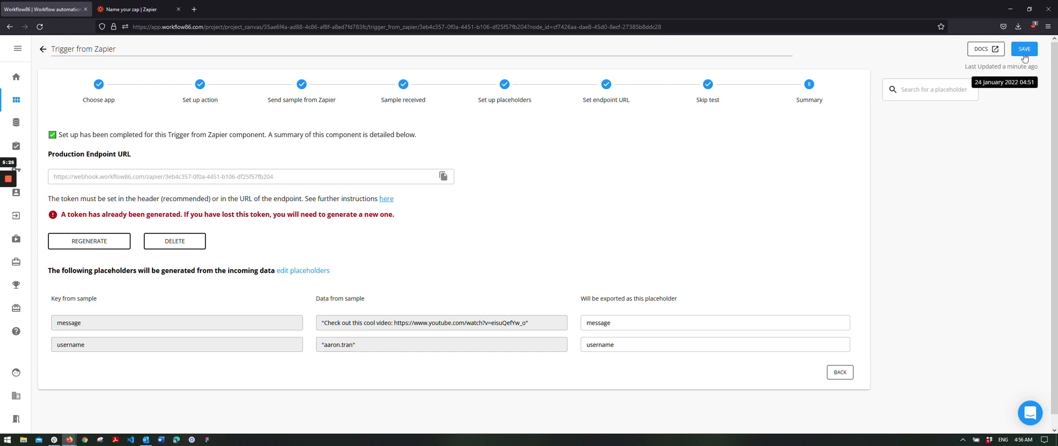
click(1024, 49)
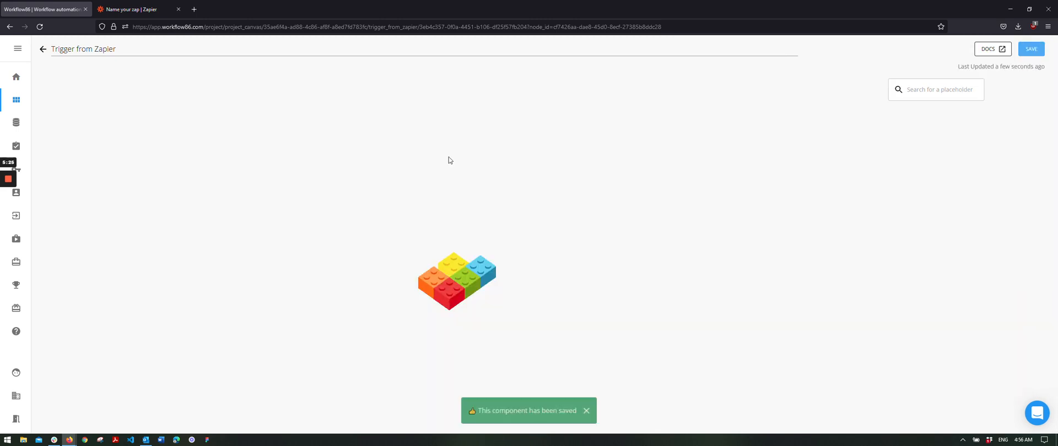
click(43, 49)
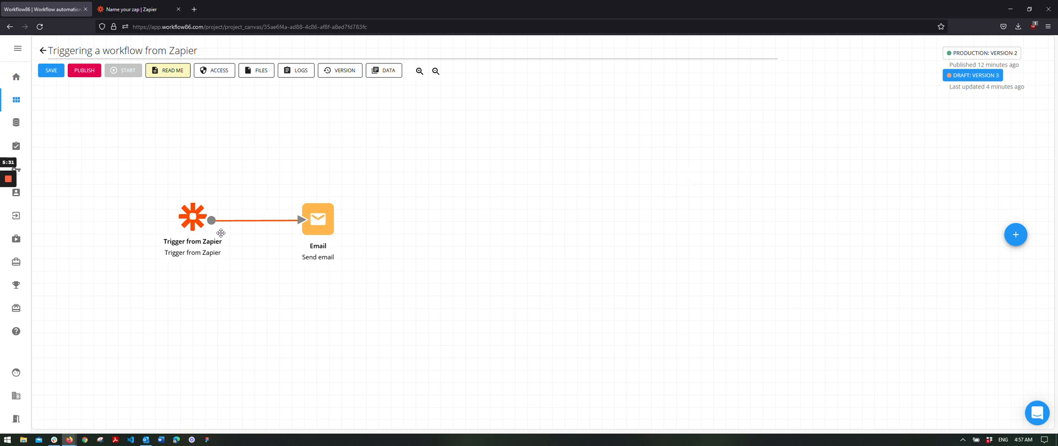
Open the workflow's Send email component and delete the existing text and placeholders from the email body.
click(318, 220)
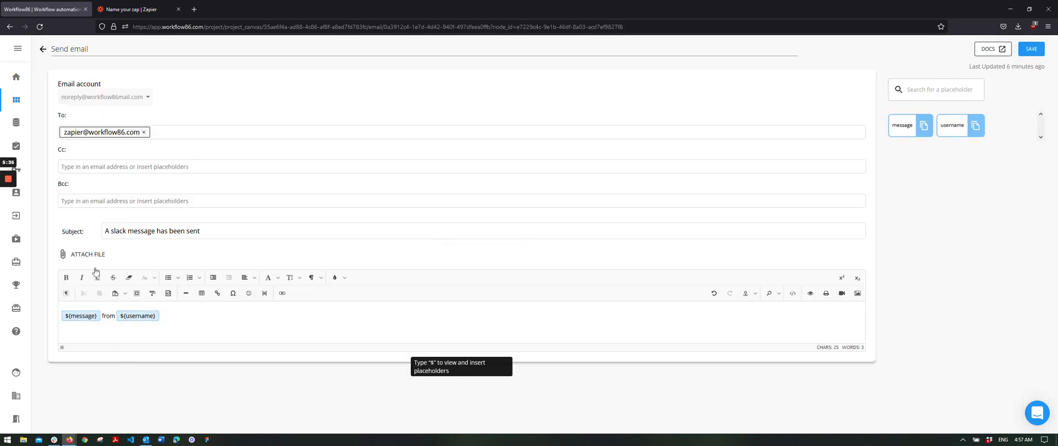
click(87, 131)
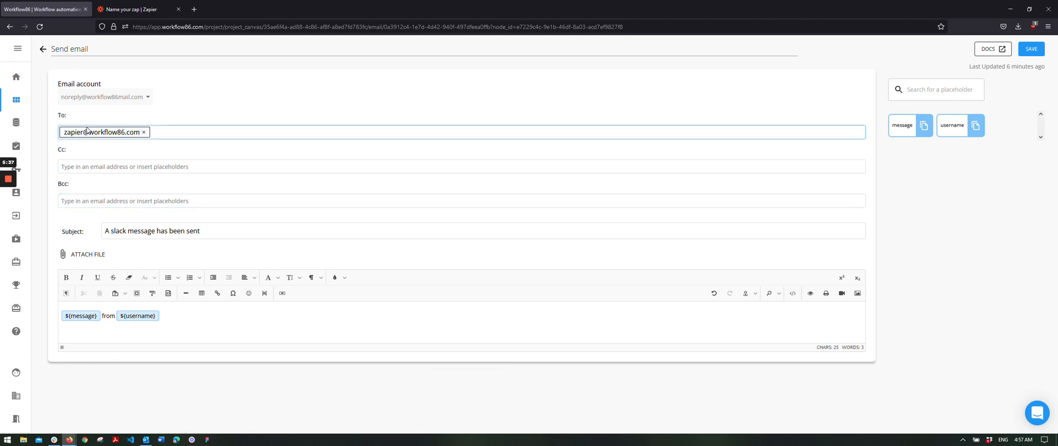
click(116, 9)
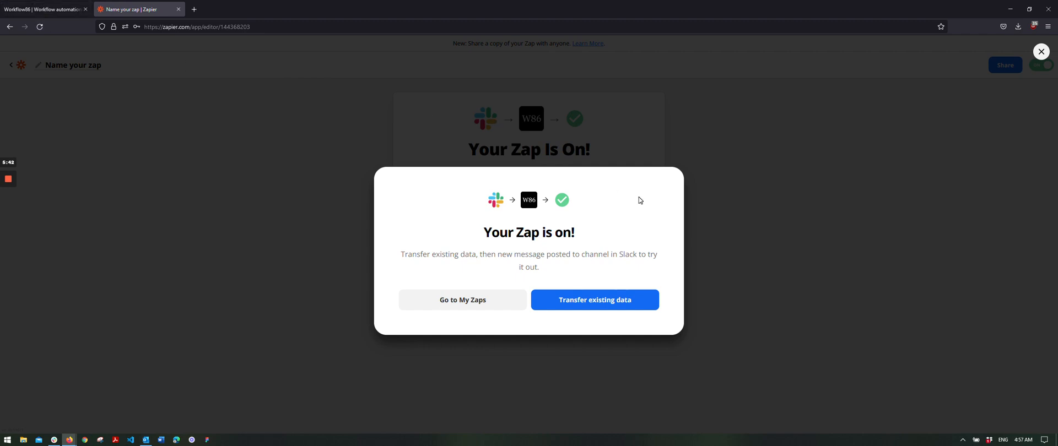
click(44, 9)
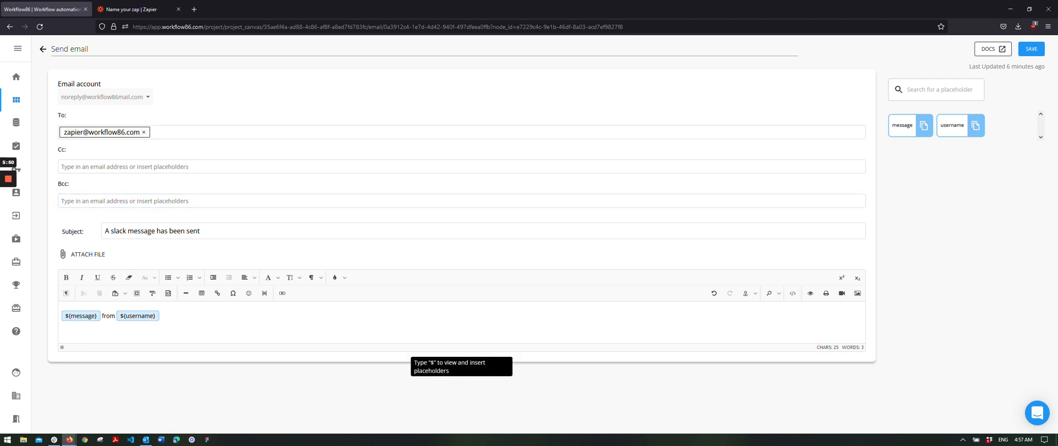
click(164, 319)
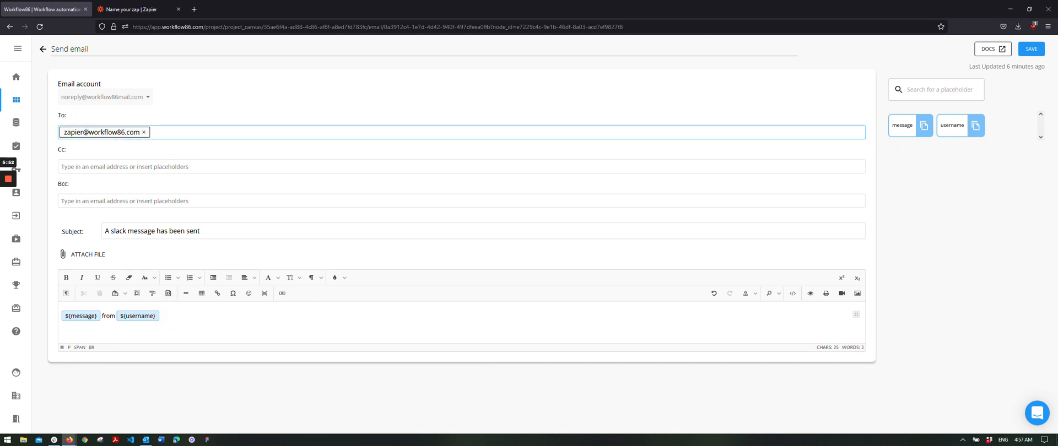
drag(162, 317, 54, 314)
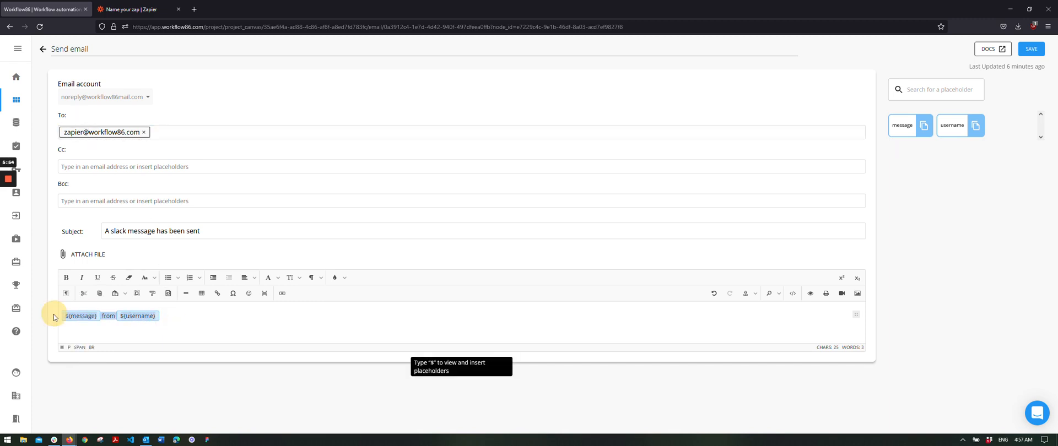
click(188, 317)
key(BackSpace)
key(BackSpace)
key(BackSpace)
key(BackSpace)
key(BackSpace)
key(BackSpace)
key(BackSpace)
key(BackSpace)
key(BackSpace)
key(BackSpace)
key(BackSpace)
key(BackSpace)
key(BackSpace)
key(BackSpace)
key(BackSpace)
key(BackSpace)
key(BackSpace)
key(BackSpace)
key(BackSpace)
key(BackSpace)
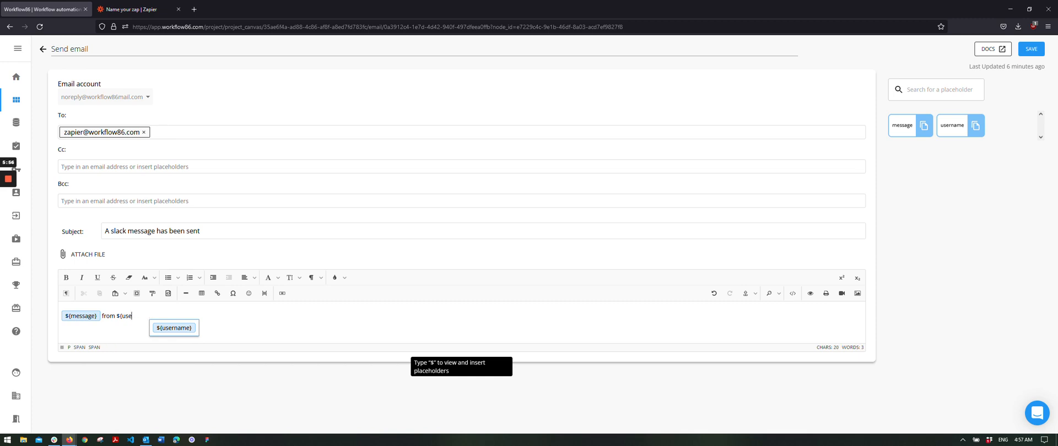
key(BackSpace)
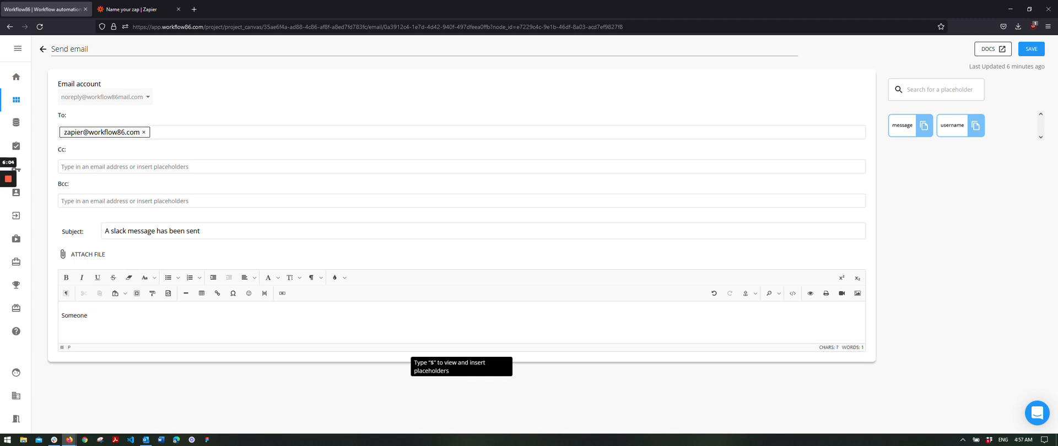
Write the email body as "Someone has posted a new message to the learning channel. Message: ${message} submitted by ${username}", inserting both placeholders.
text(as posted a new message to th)
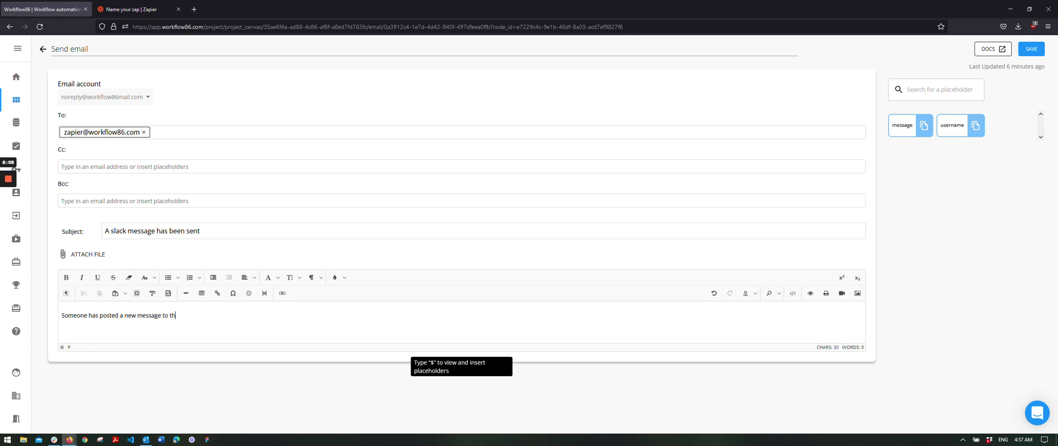
text( channel. Mes)
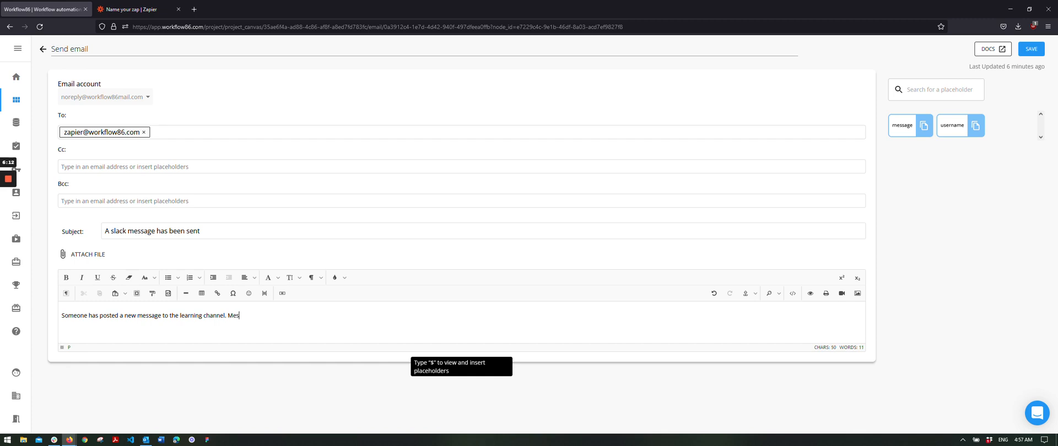
text(sage:$)
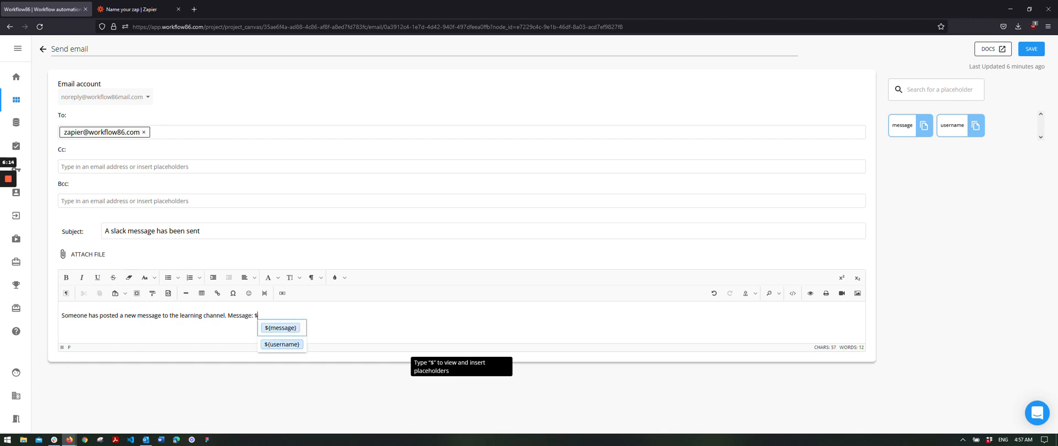
key(Return)
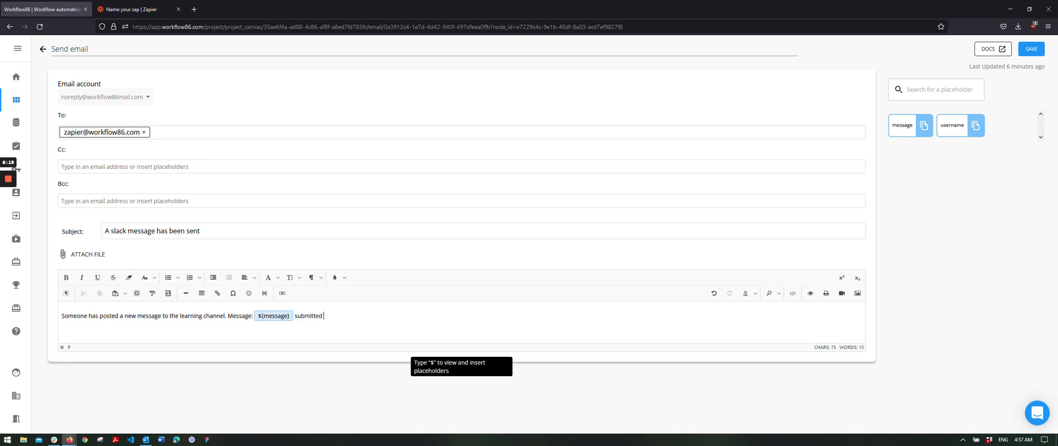
text(${)
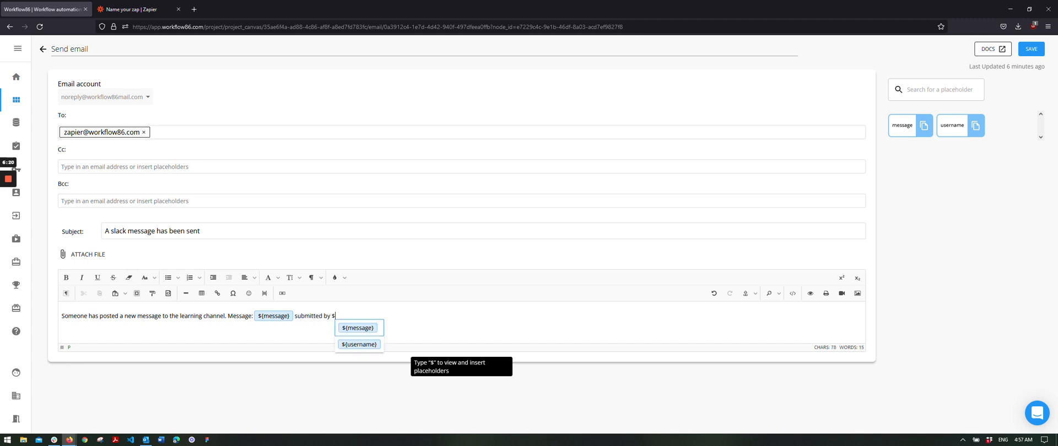
text(us)
key(Return)
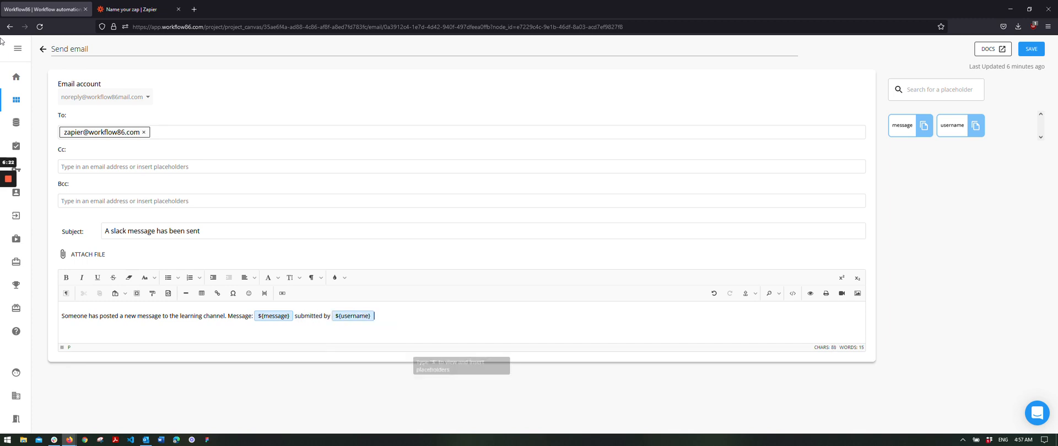
Return to the workflow canvas and publish draft version 3 of the workflow to production.
click(41, 52)
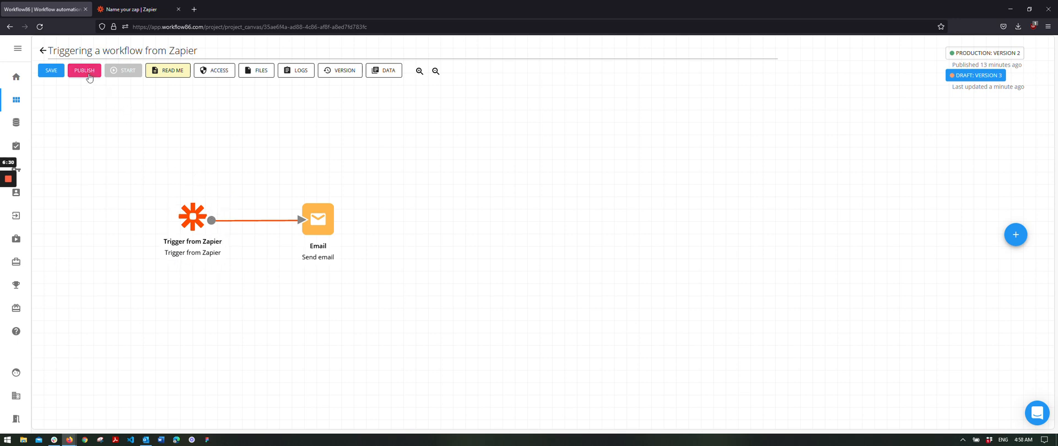
click(88, 74)
click(636, 291)
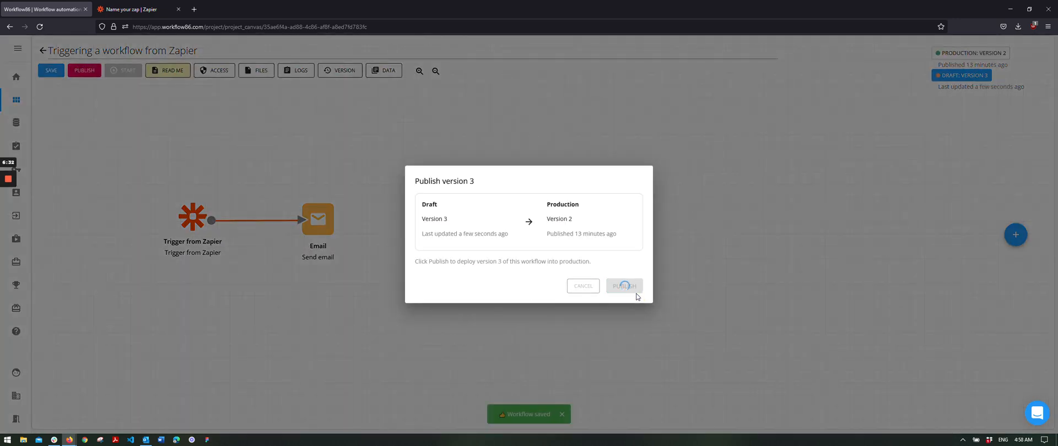
Close the workflow's publish confirmation, switch to the Zap in Zapier and dismiss its activation dialog.
click(629, 342)
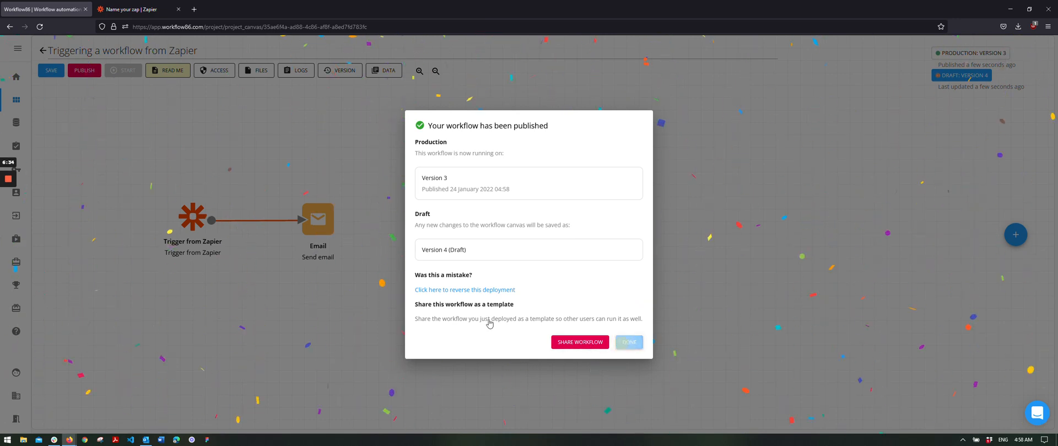
click(131, 9)
click(725, 139)
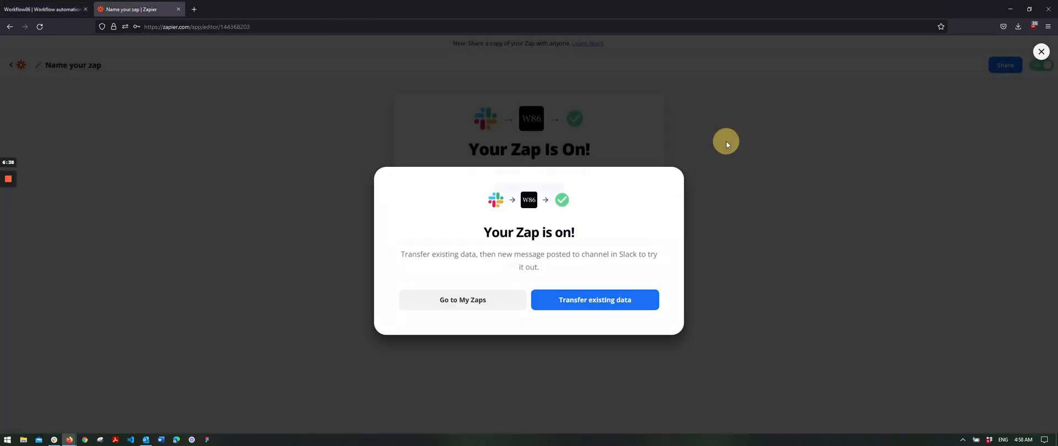
Switch to Workflow86, review the Send email component's recipient, subject and body, and go back to Zapier.
click(68, 7)
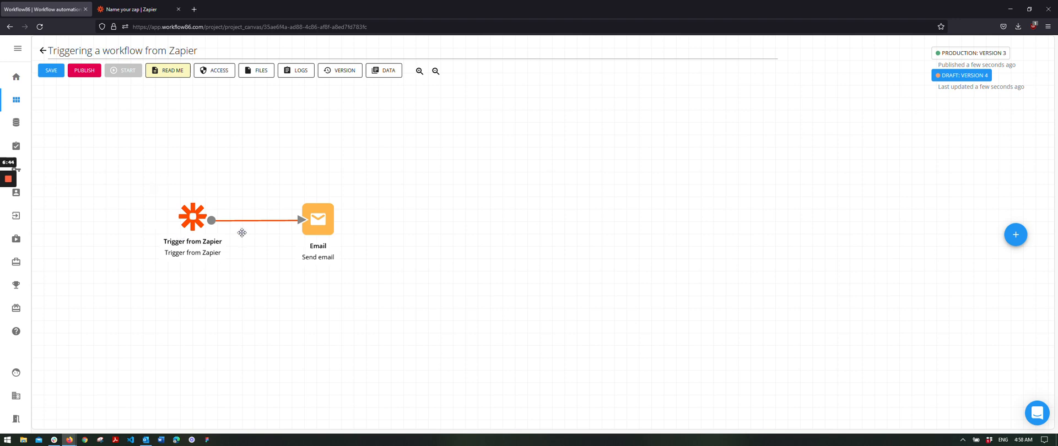
double_click(322, 222)
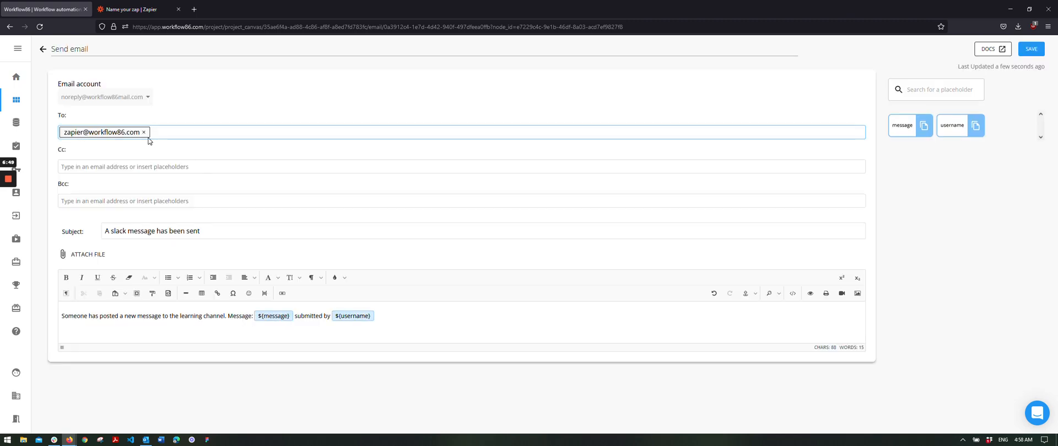
click(122, 11)
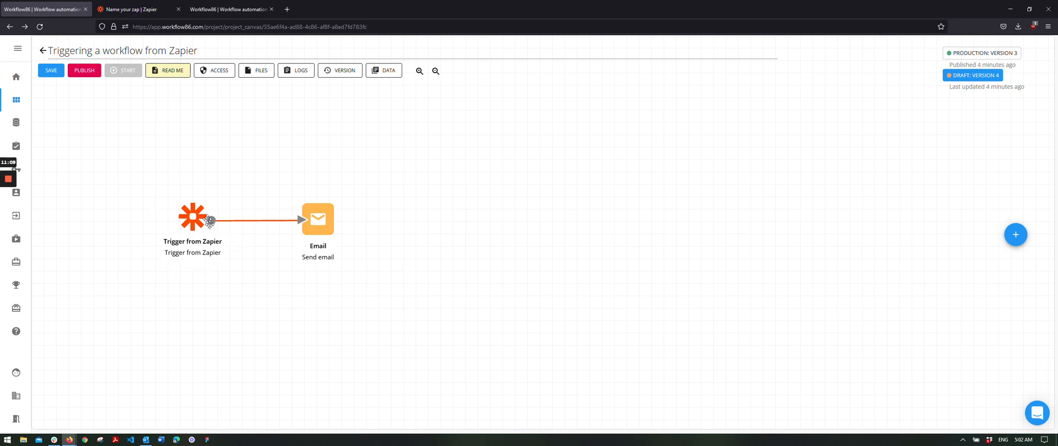
key(alt+Tab)
click(174, 399)
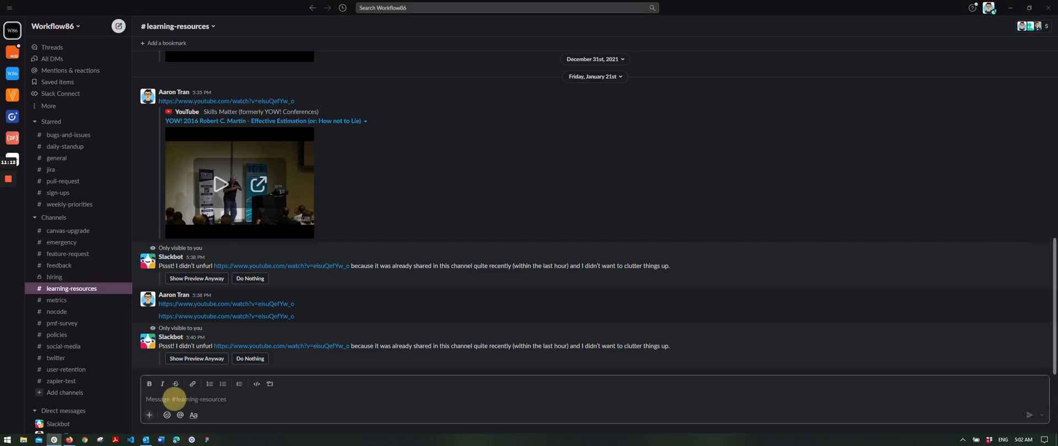
text(Check out this cool video: https://www.youtube.com/watch?v=eisuQefYw_o)
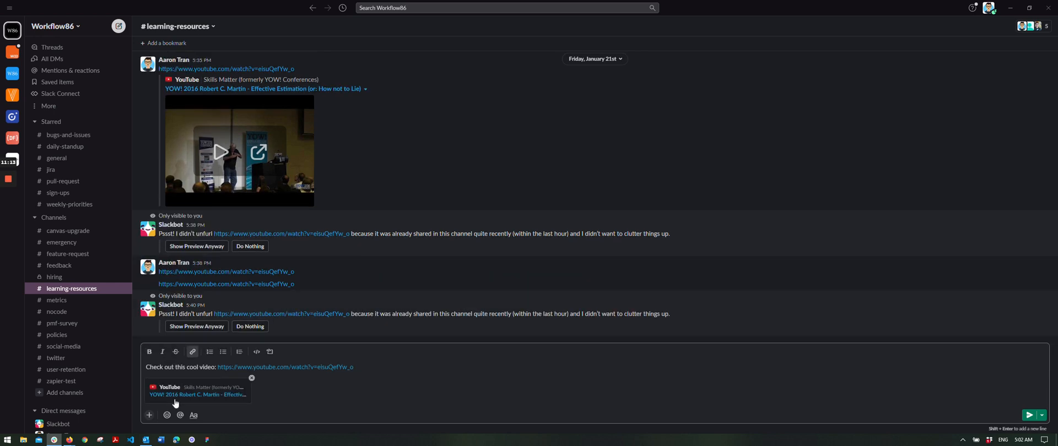
key(Return)
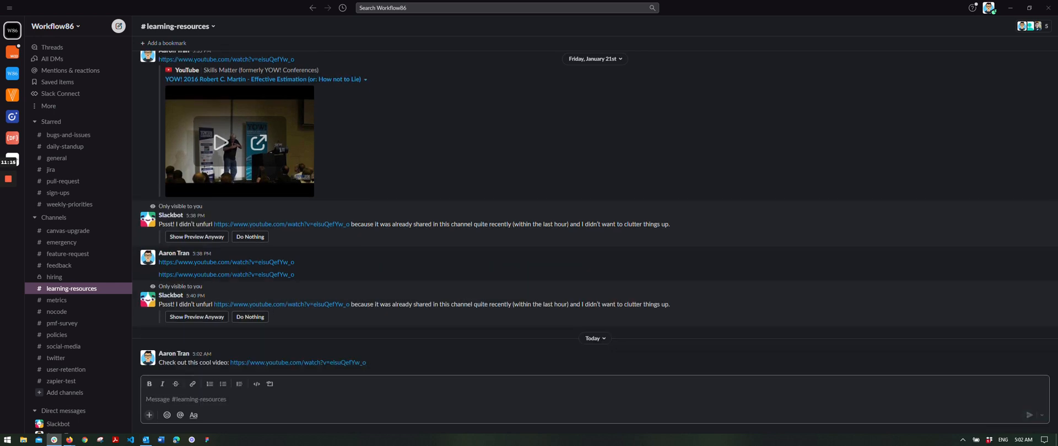
Switch to Outlook, check the Zapier inbox for the email sent by the workflow, and return to the Workflow86 canvas.
key(alt+Tab)
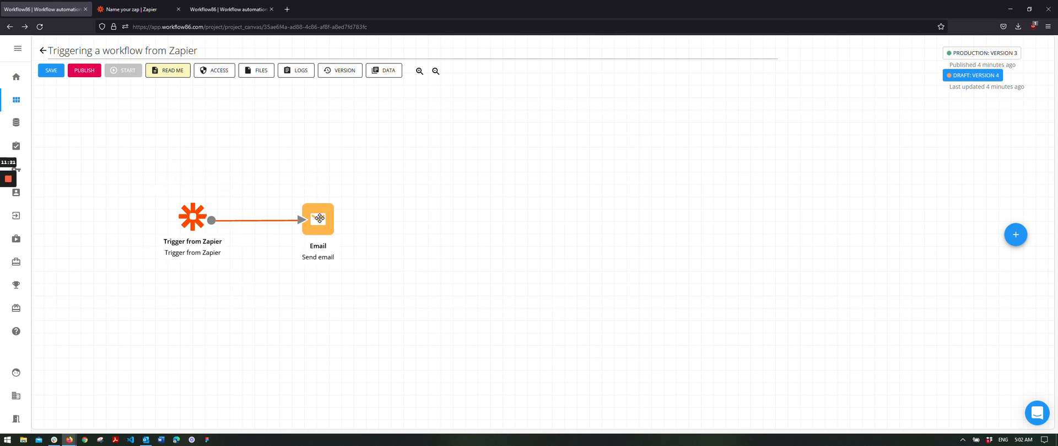
click(145, 440)
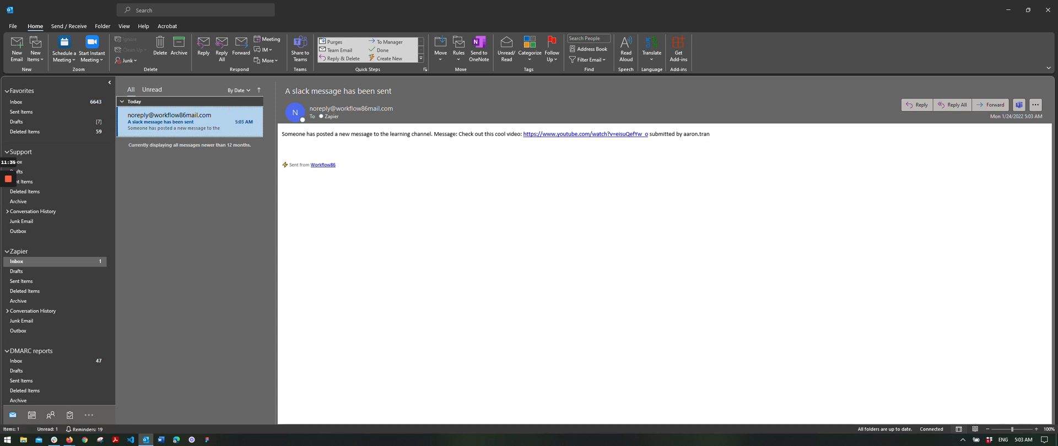
key(alt+Tab)
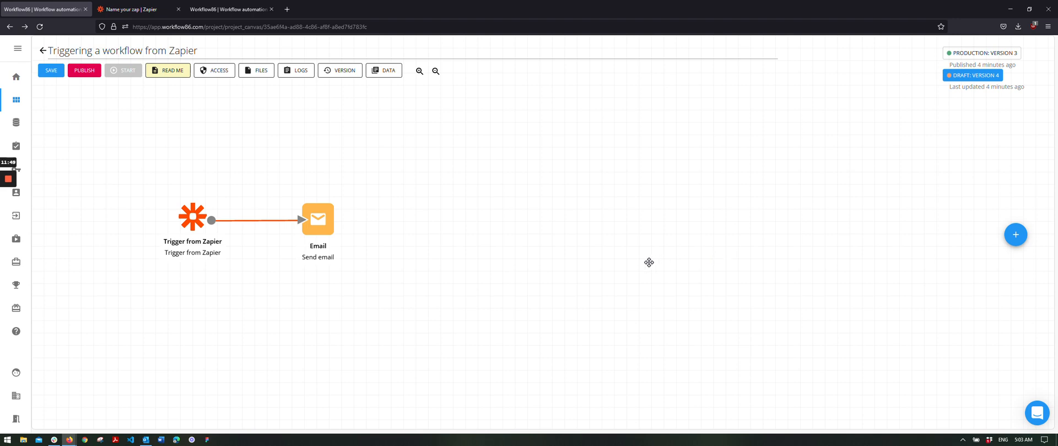
Review the Zap's Slack trigger and Workflow86 action in Zapier, and return to the workflow canvas in Workflow86.
click(131, 10)
click(429, 113)
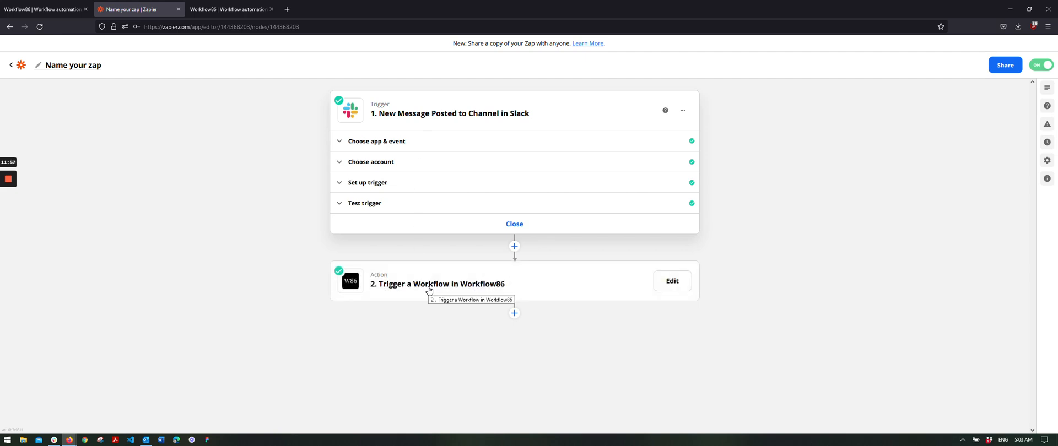
click(43, 10)
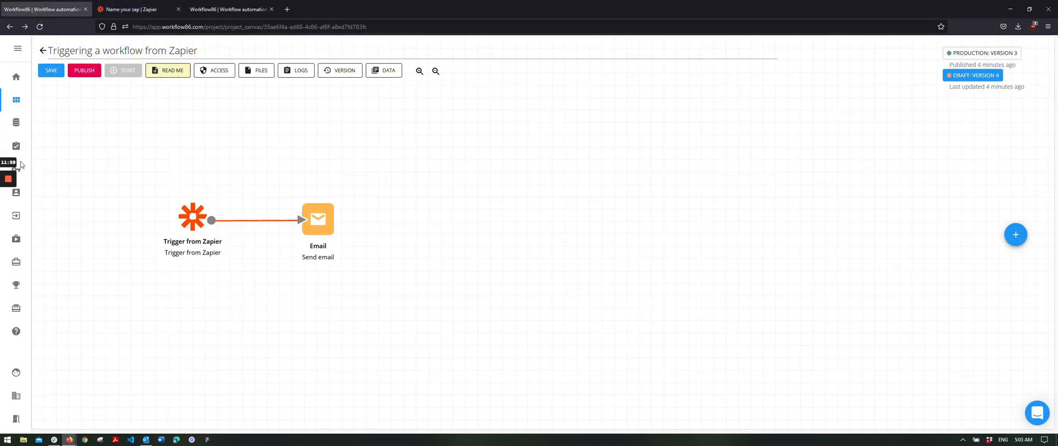